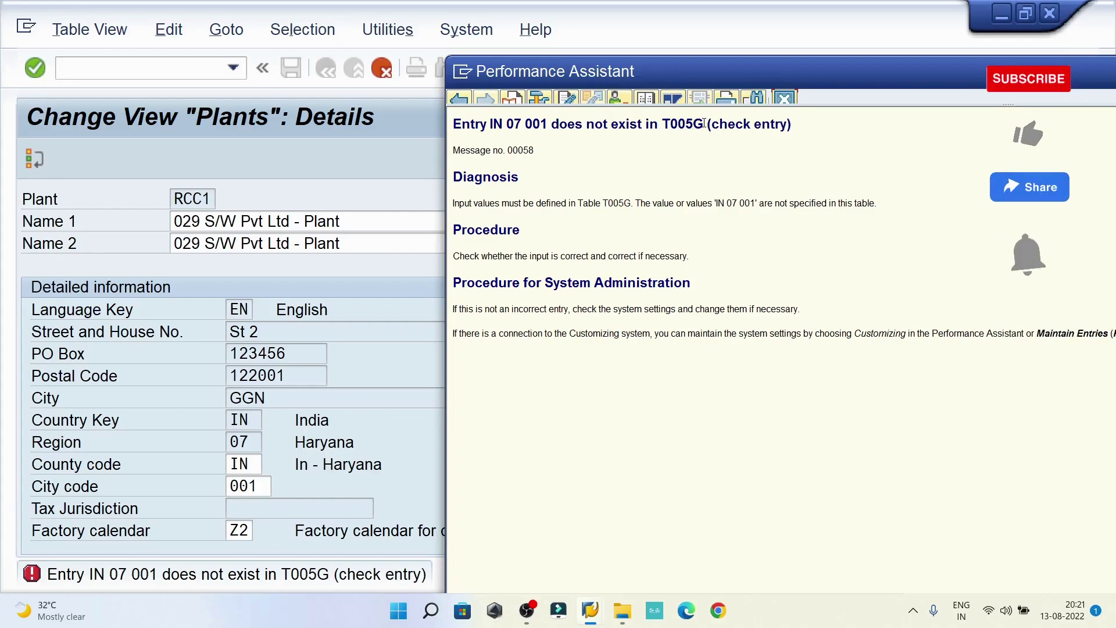
Step: Mark table name T005G in the error help text, then close the Performance Assistant
double_click(705, 124)
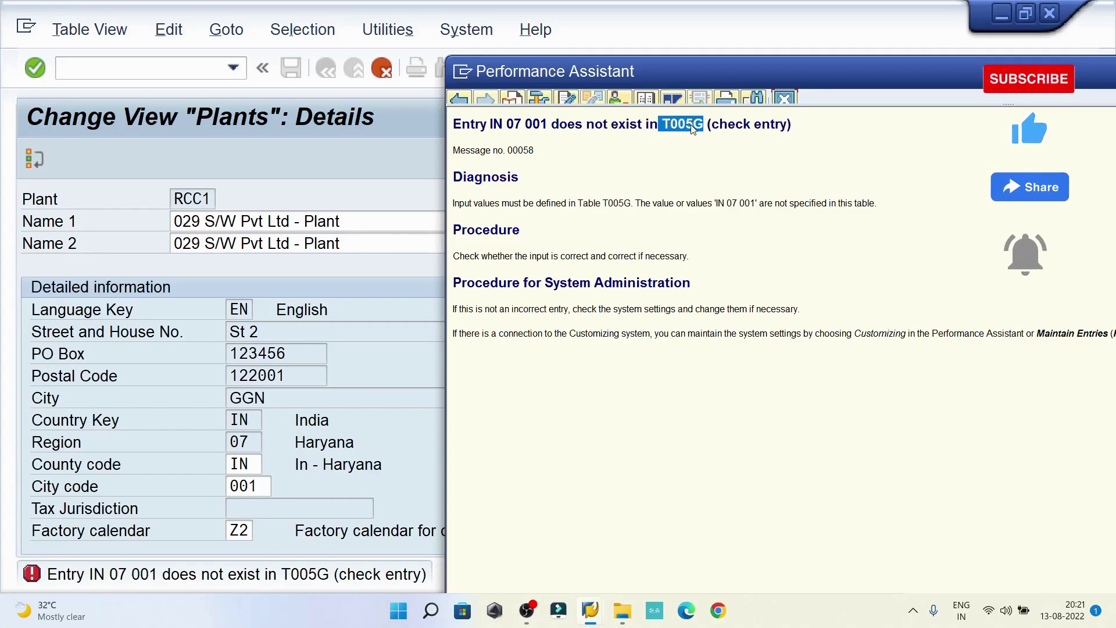
left_click(676, 138)
left_click(784, 97)
Step: Run SPRO and execute 'Define, copy, delete, check plant' under Enterprise Structure > Definition > Logistics - General
left_click(164, 68)
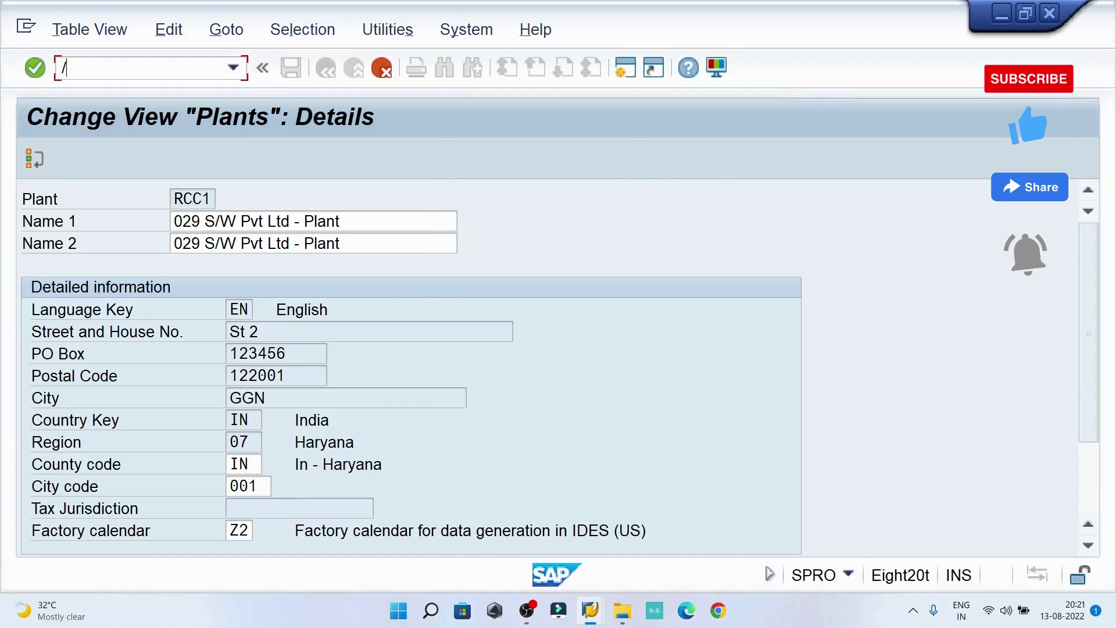
type("/n")
key("Return")
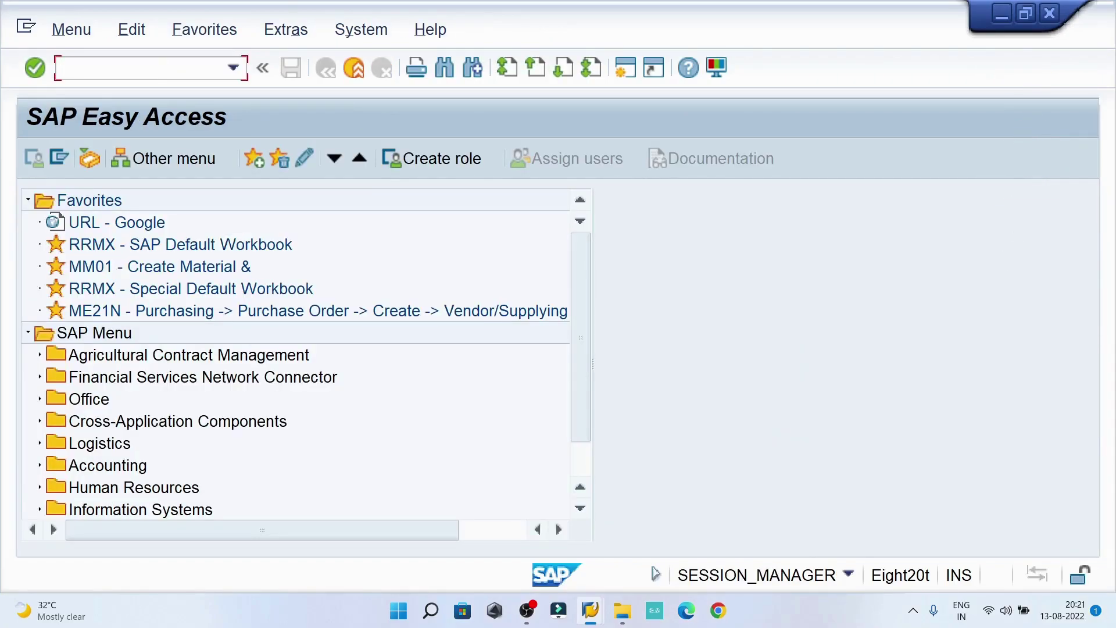
type("ro")
key("Return")
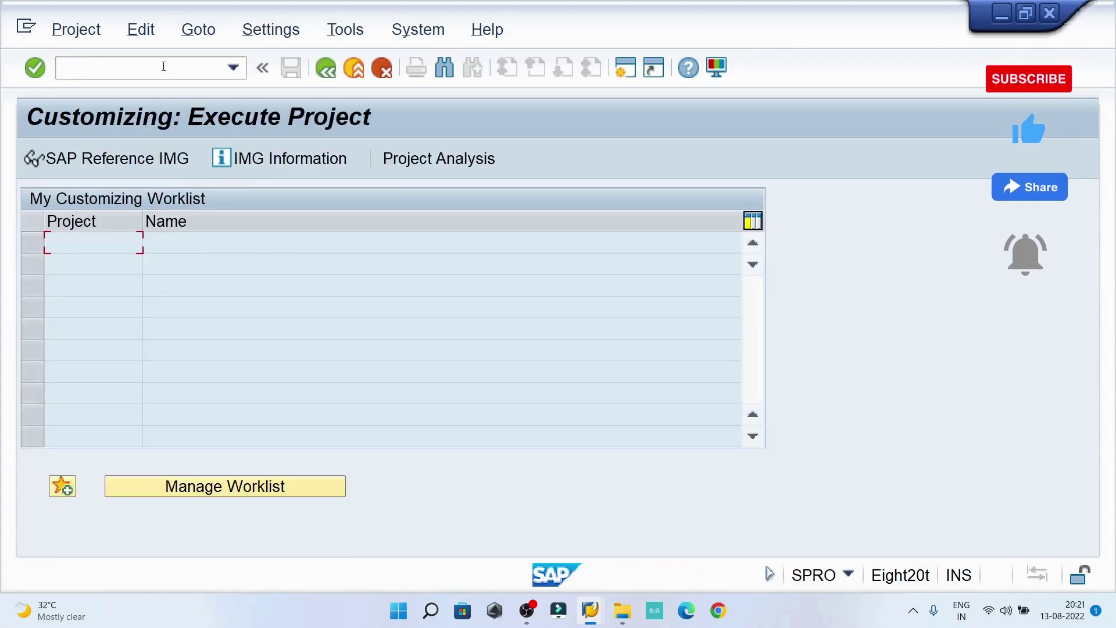
left_click(147, 165)
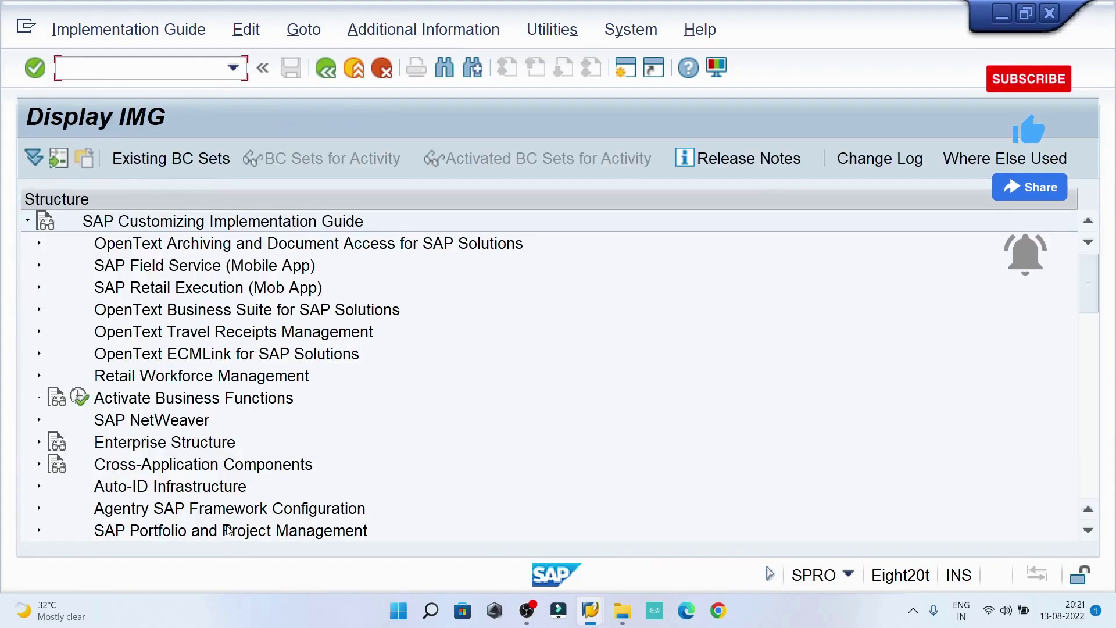
left_click(39, 443)
scroll(96, 410, "down", 2)
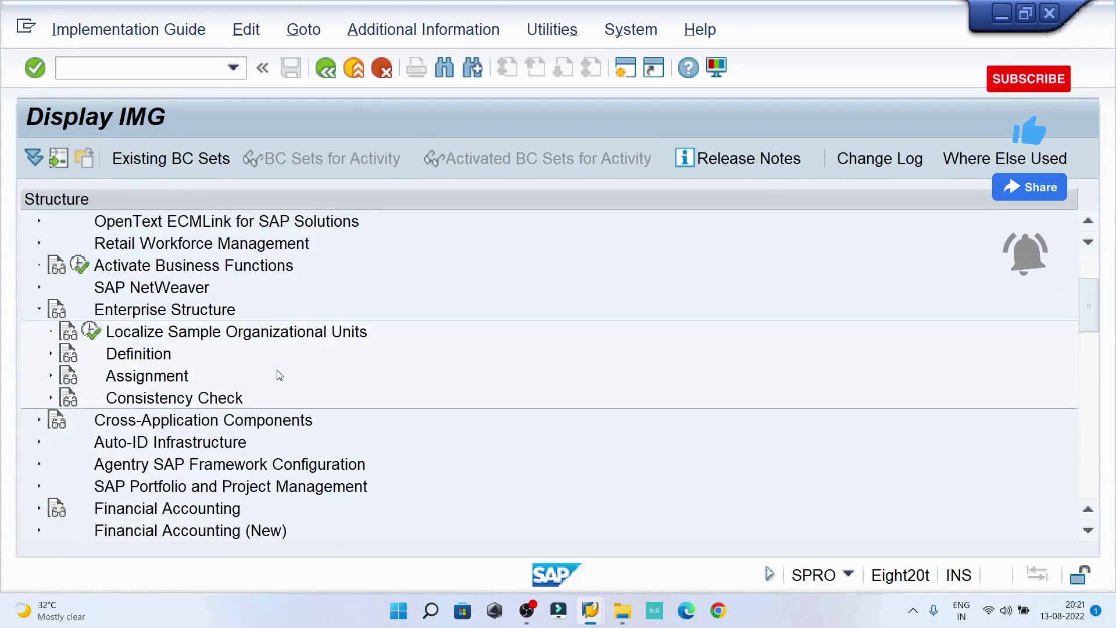
left_click(52, 354)
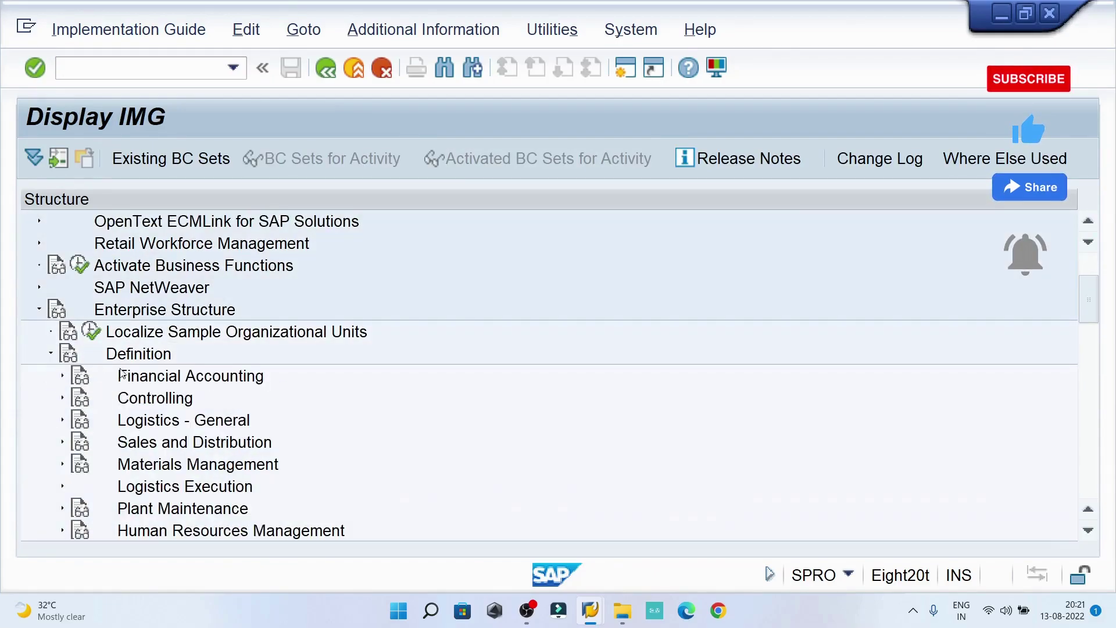
scroll(79, 366, "down", 1)
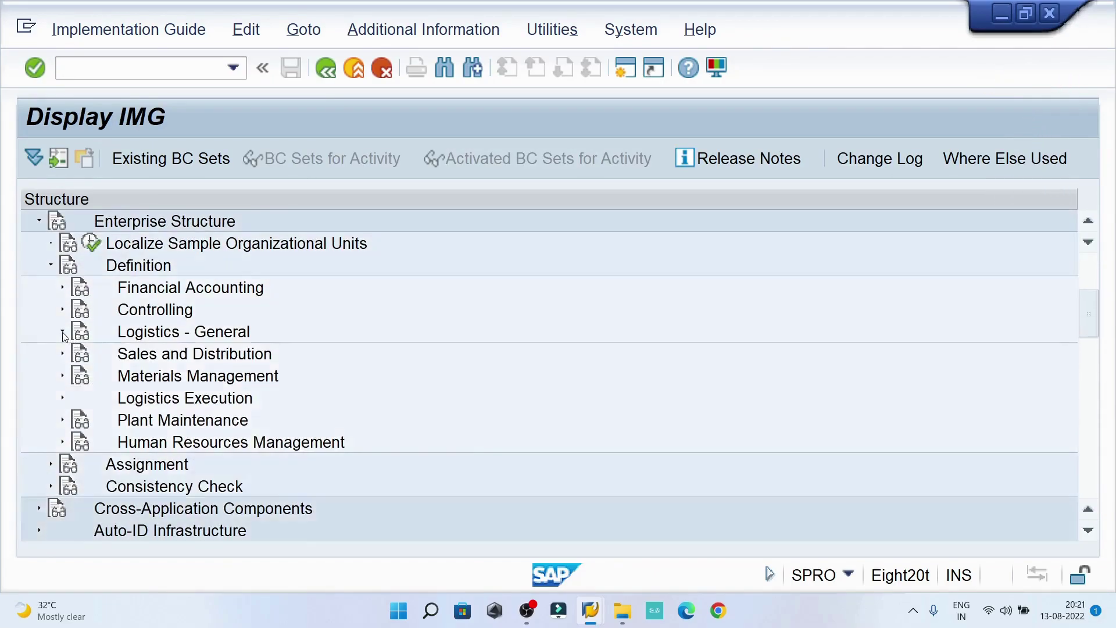
left_click(63, 333)
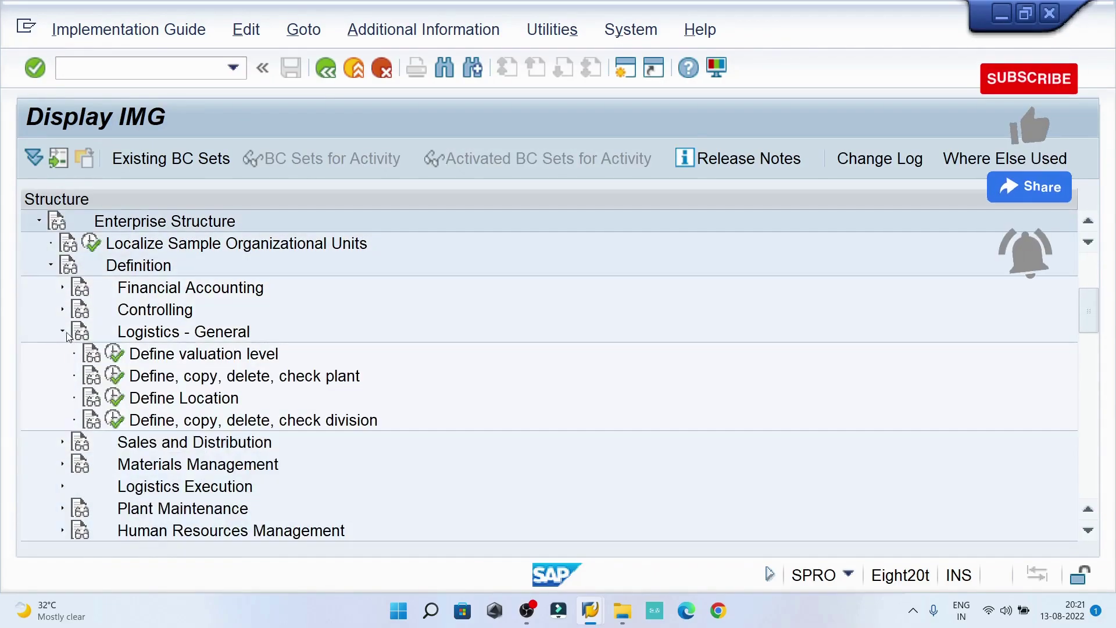
double_click(115, 376)
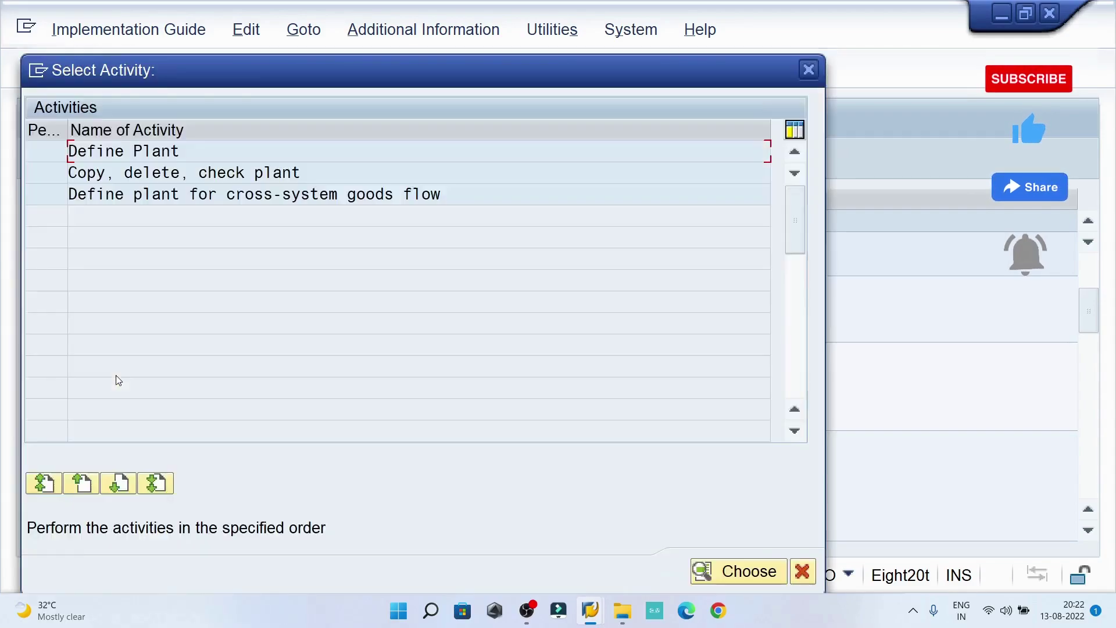
Step: In Define Plant, jump to RCC1 and re-enter city code 001, reproducing the T005G error
double_click(123, 152)
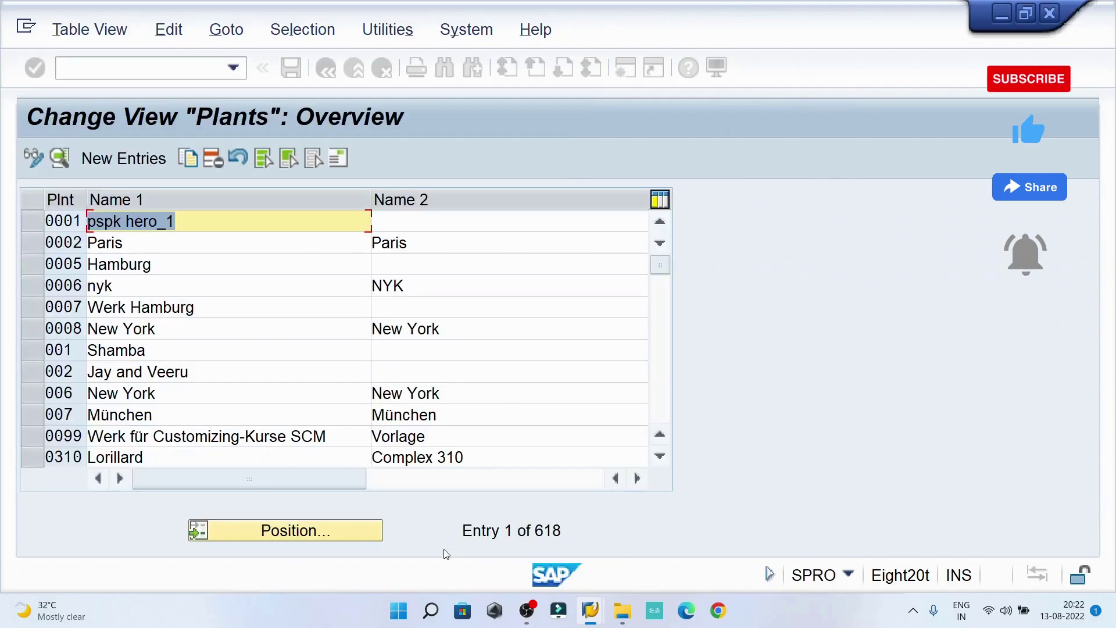
left_click(362, 538)
type("R")
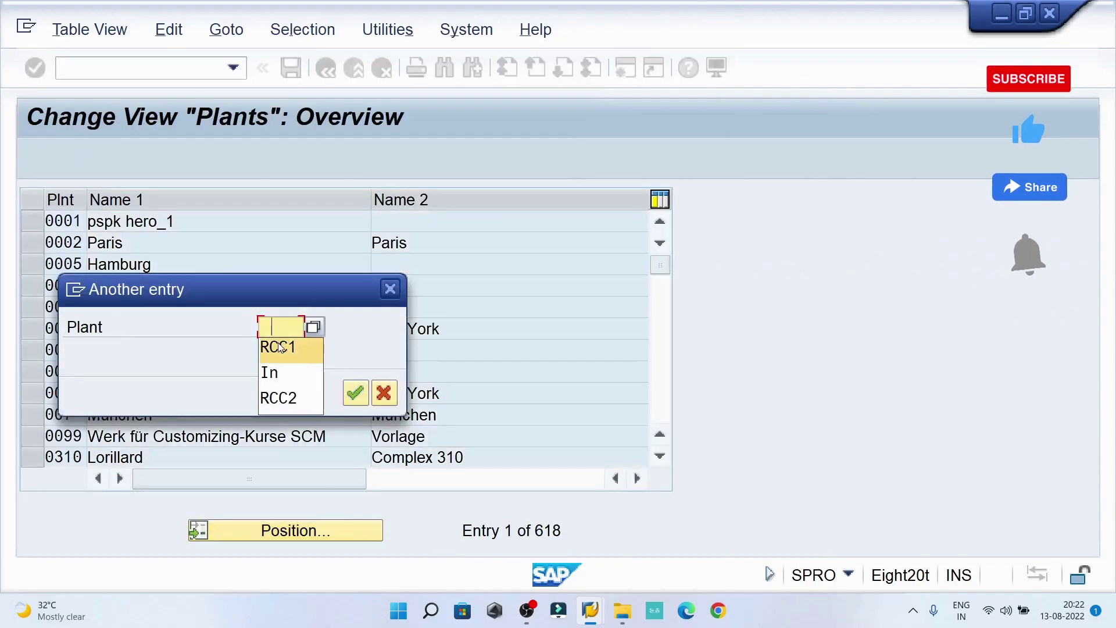
left_click(271, 346)
left_click(354, 392)
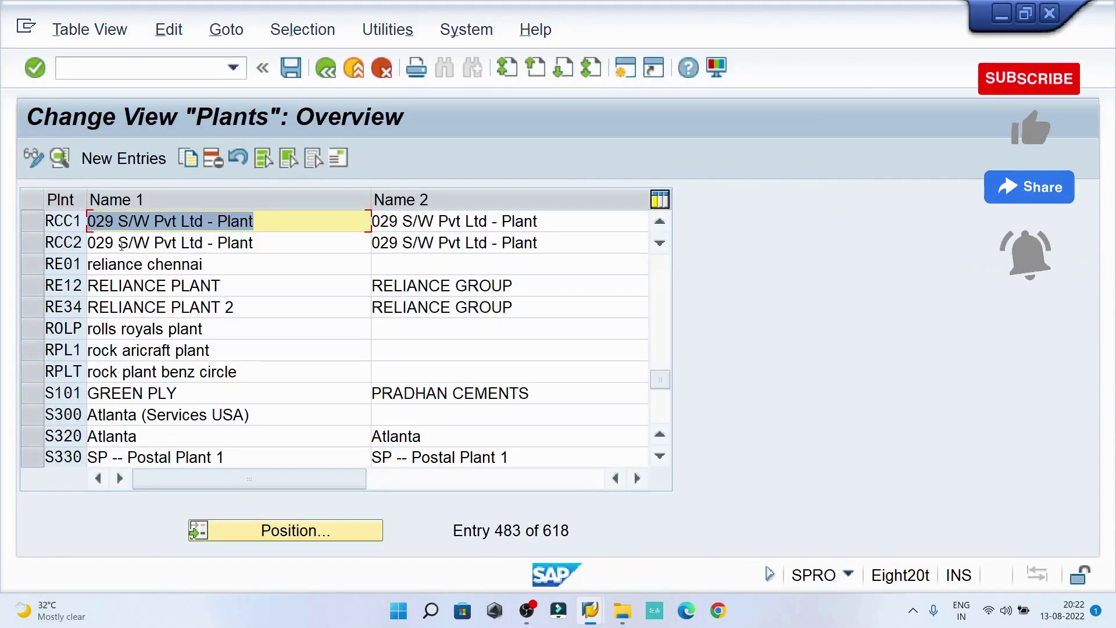
double_click(96, 221)
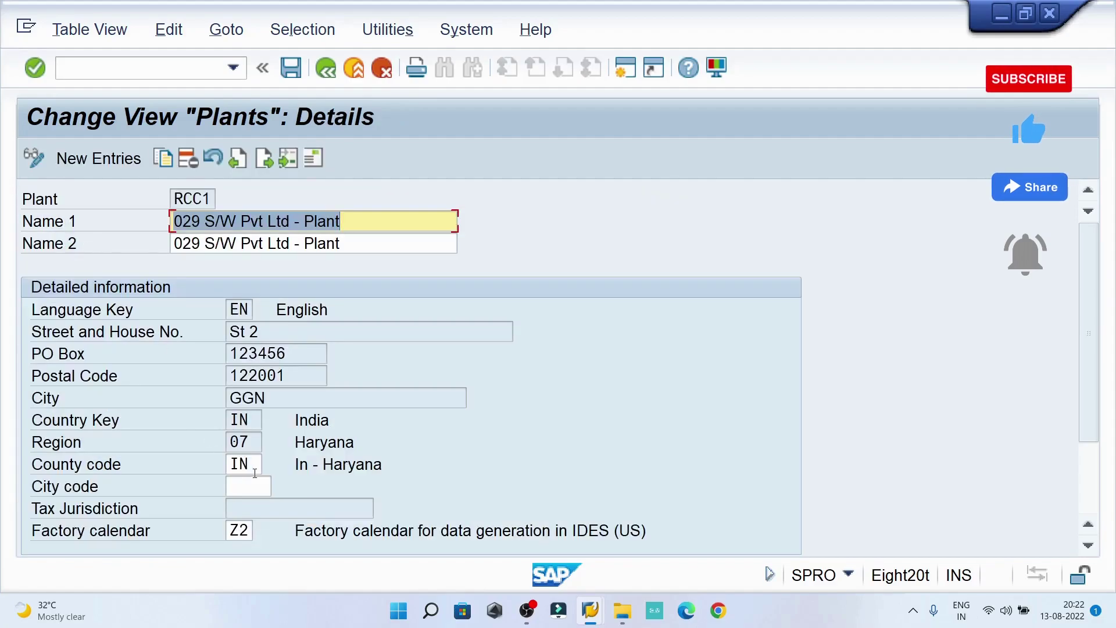
left_click(250, 486)
type("0")
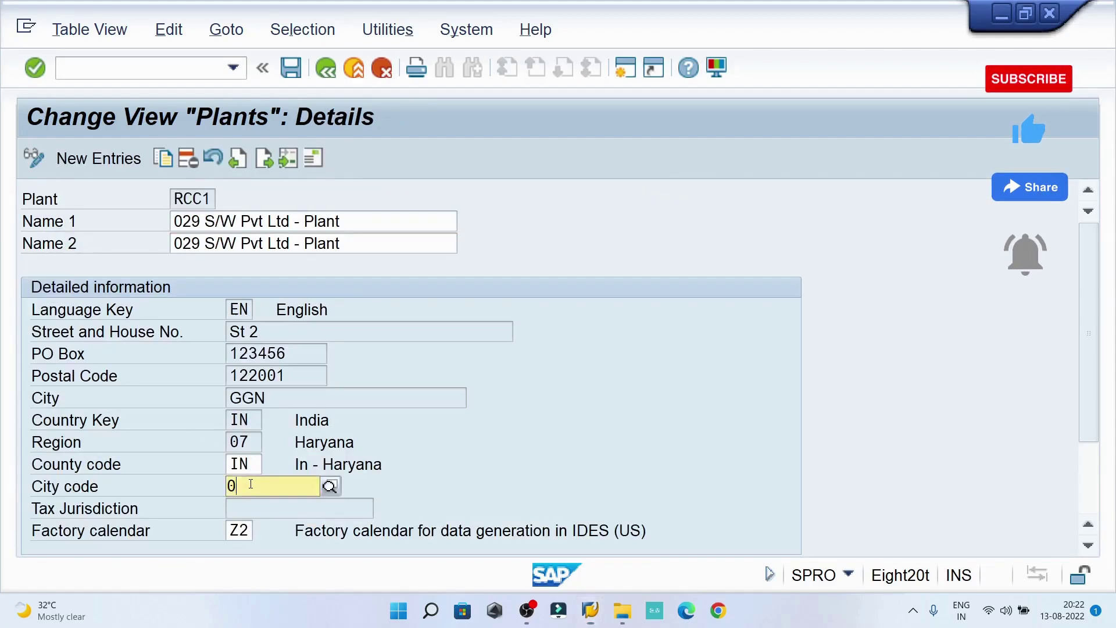
type("01")
key("Return")
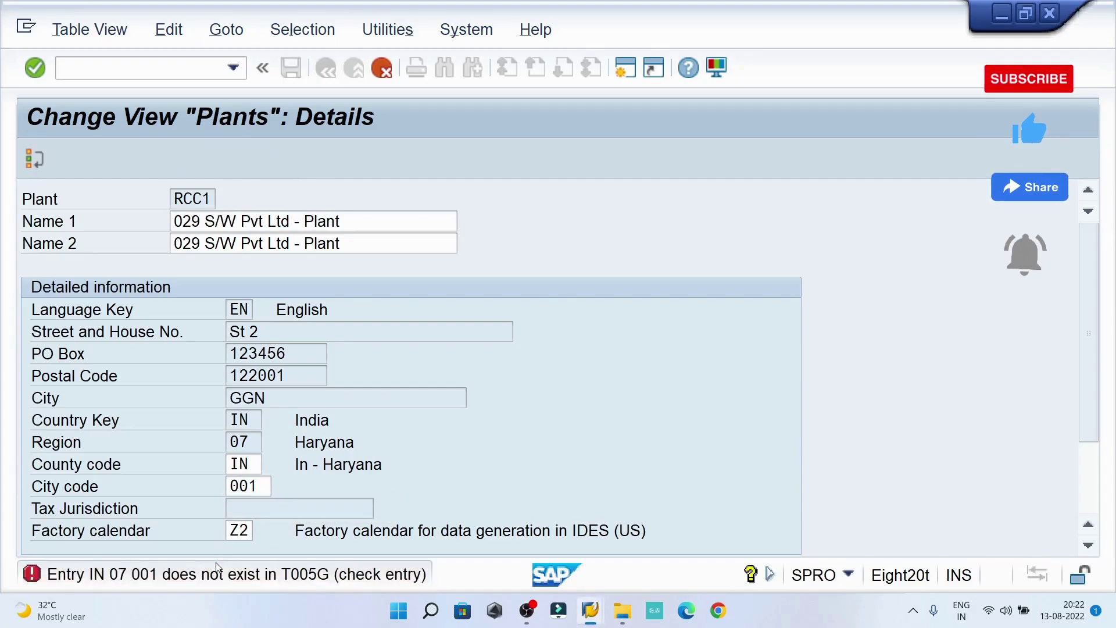
Step: Review the T005G error's long text and country key IN, then return to SAP Easy Access
double_click(218, 573)
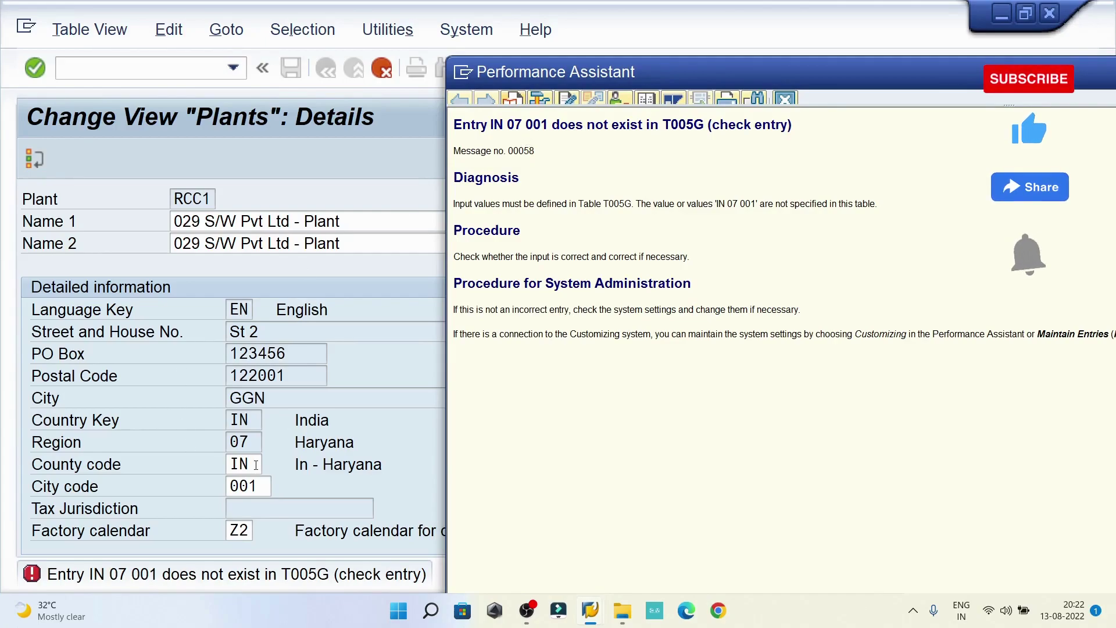
left_click(248, 420)
key("Return")
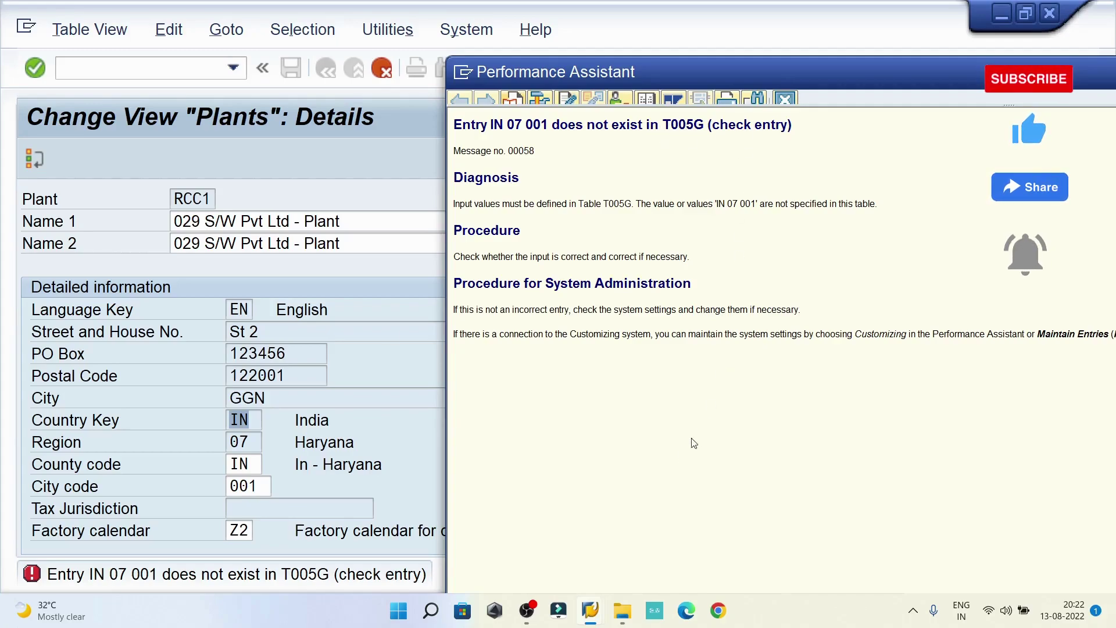
mouse_move(590, 610)
left_click(627, 541)
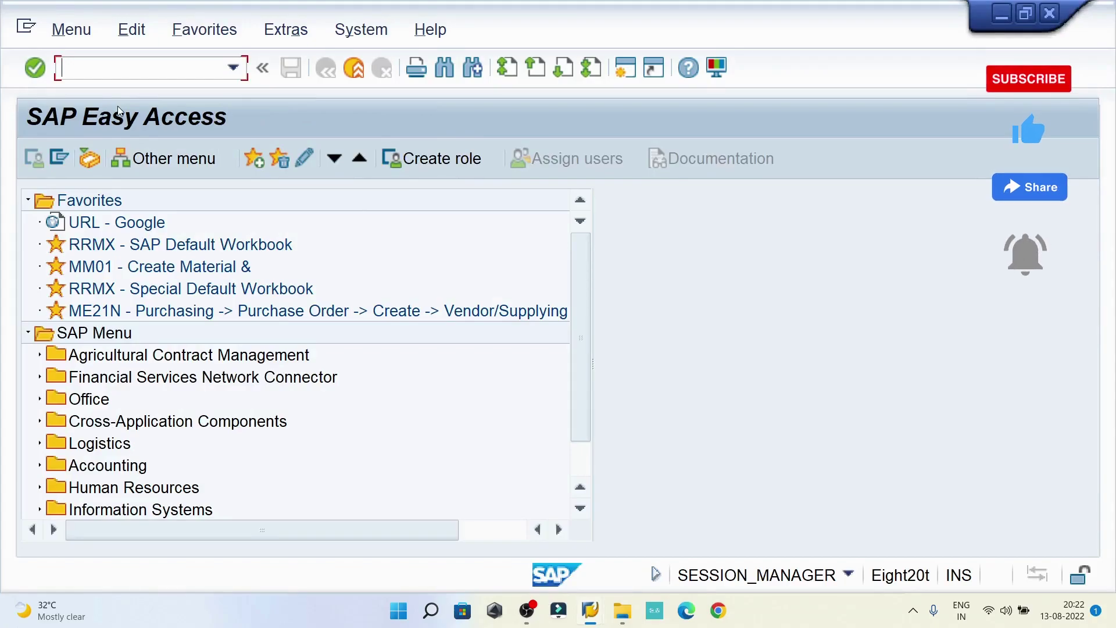
type("/")
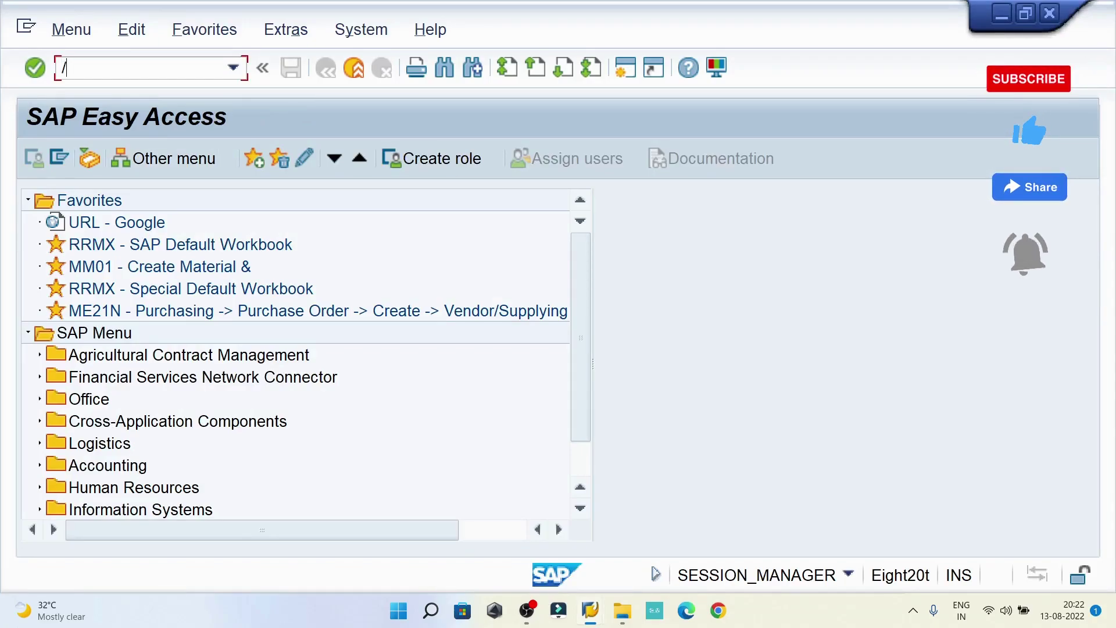
type("s")
type("o")
Step: Run SPRO and execute Define Regional Codes under Sales and Distribution > Basic Functions > Taxes
key("Return")
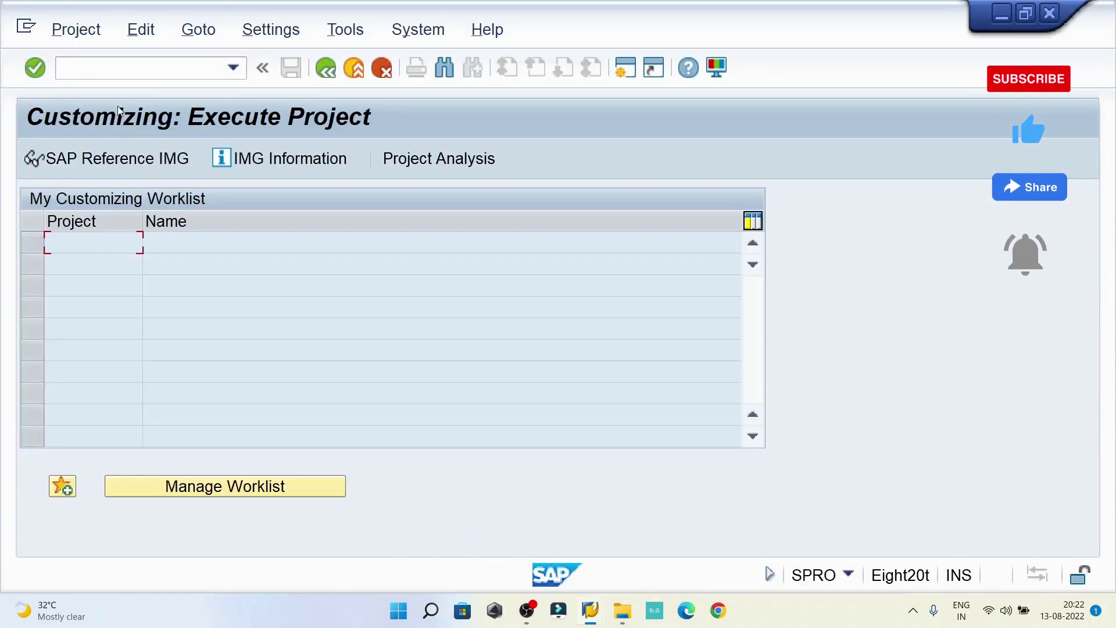
left_click(85, 160)
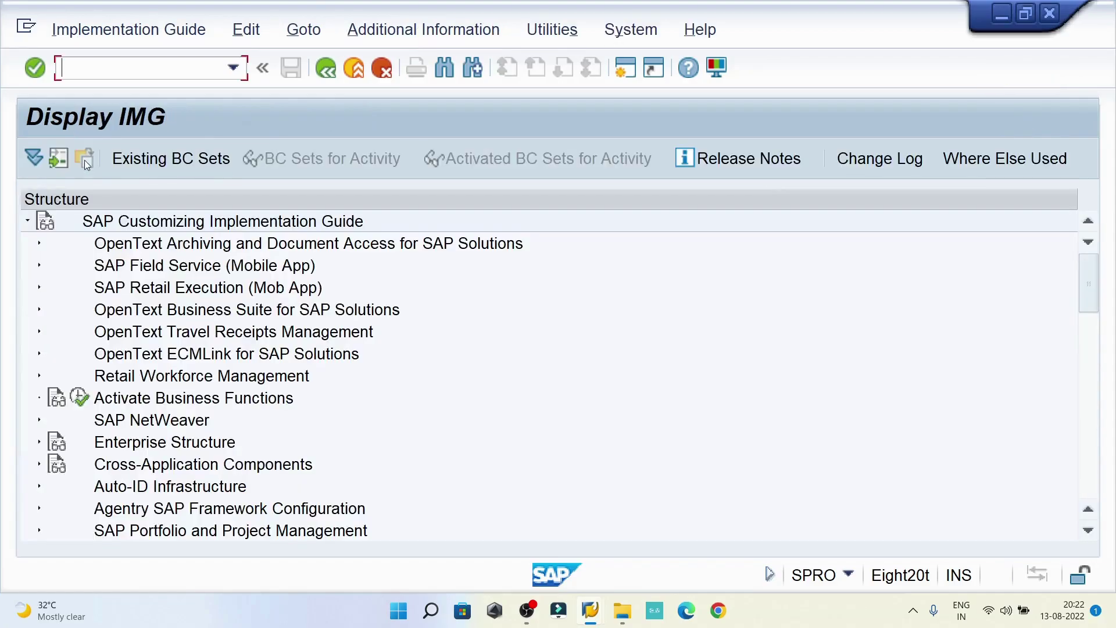
scroll(87, 419, "down", 3)
scroll(113, 401, "down", 3)
scroll(131, 388, "down", 3)
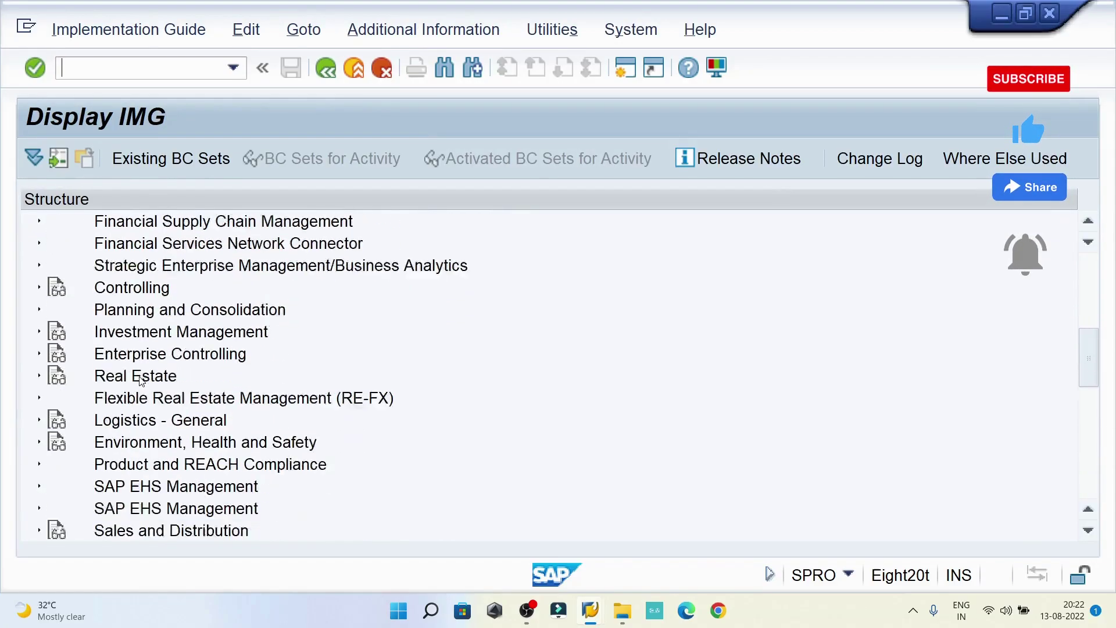
scroll(140, 381, "down", 3)
scroll(141, 382, "down", 4)
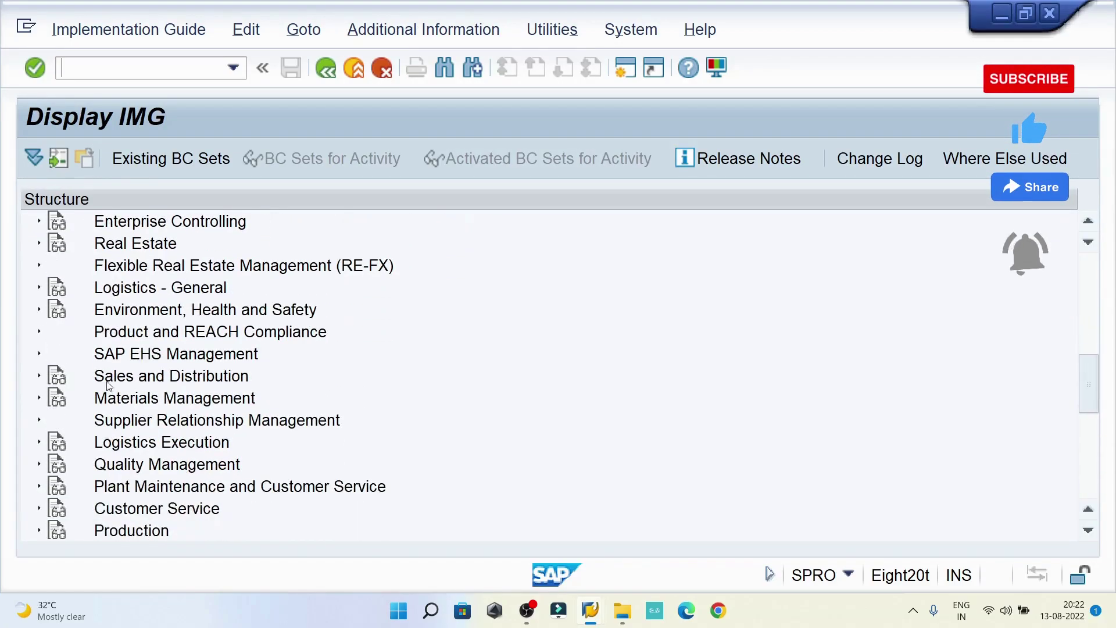
left_click(38, 375)
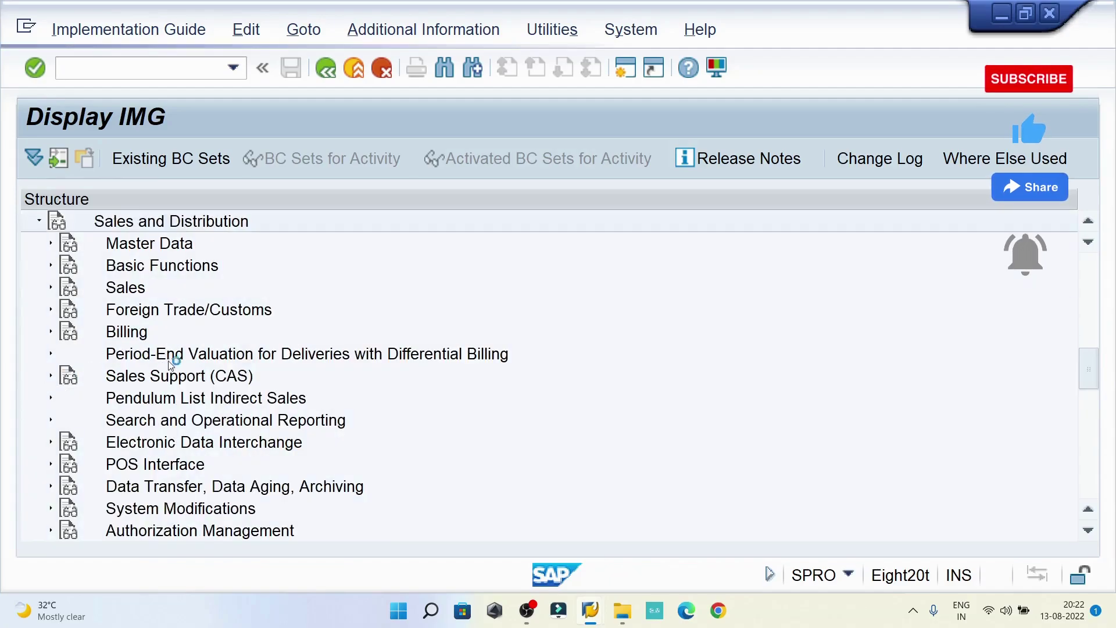
left_click(52, 266)
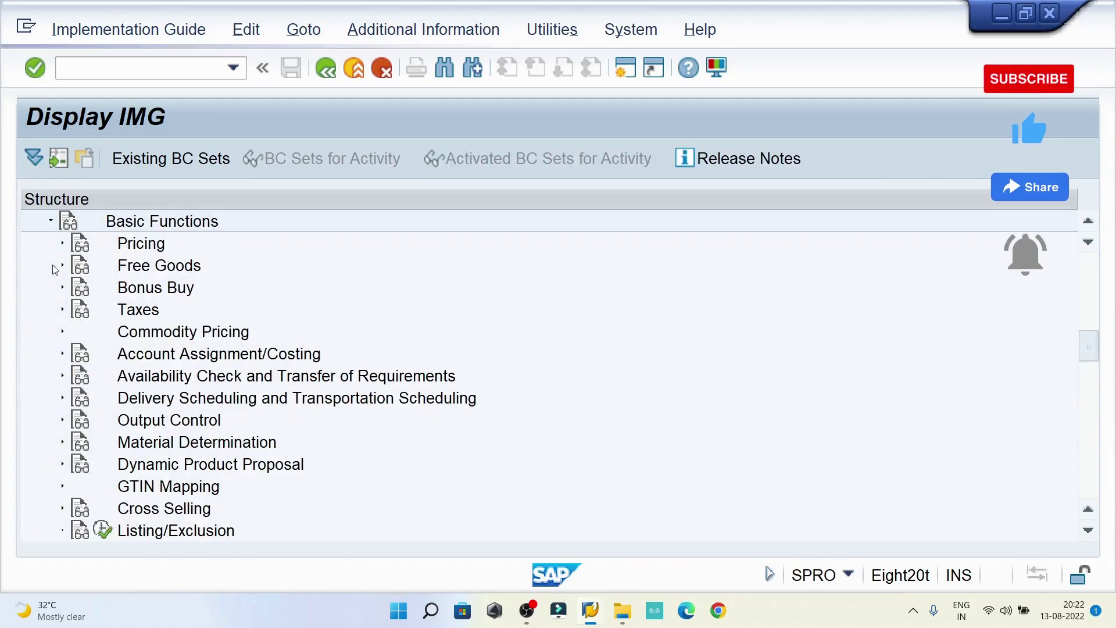
left_click(62, 310)
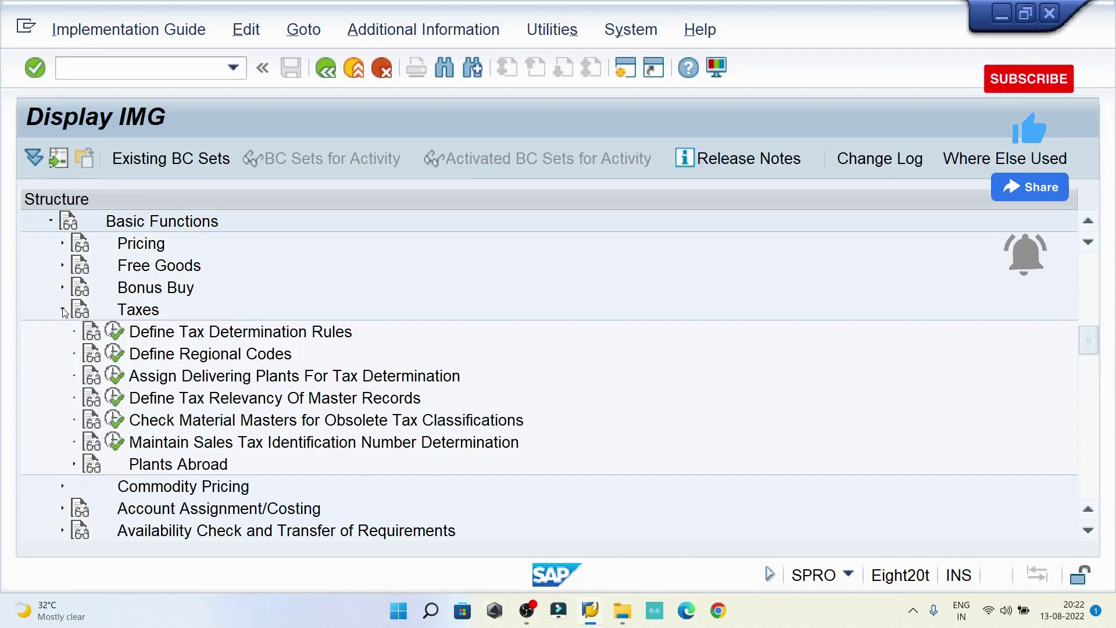
double_click(116, 354)
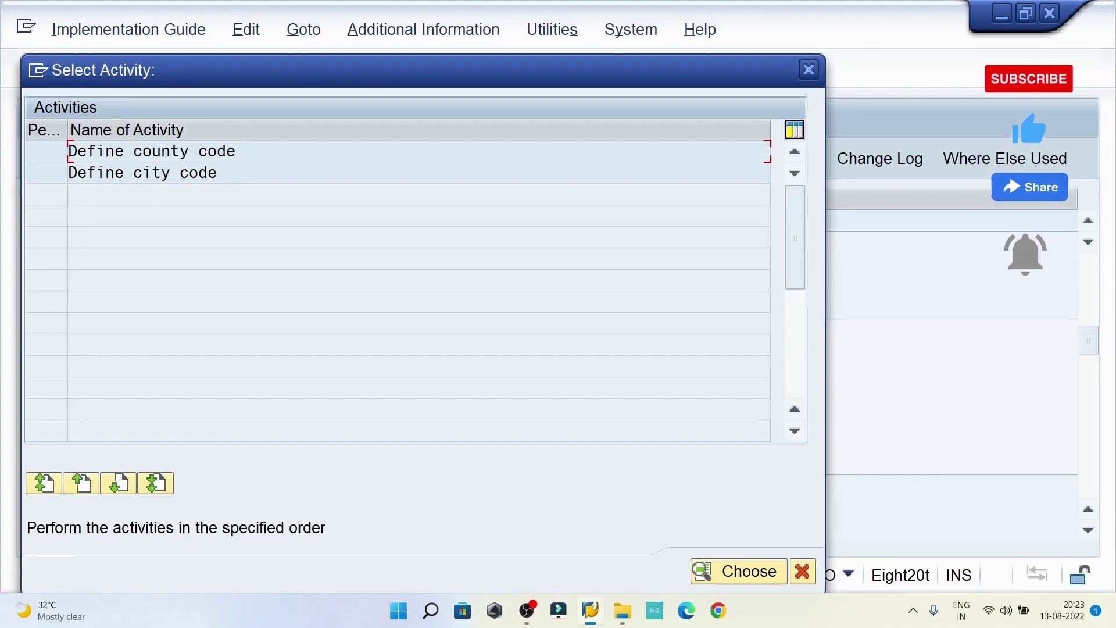
Step: Add city code 001 'IN - HR - GGN' for country IN, region 07 Haryana
double_click(166, 172)
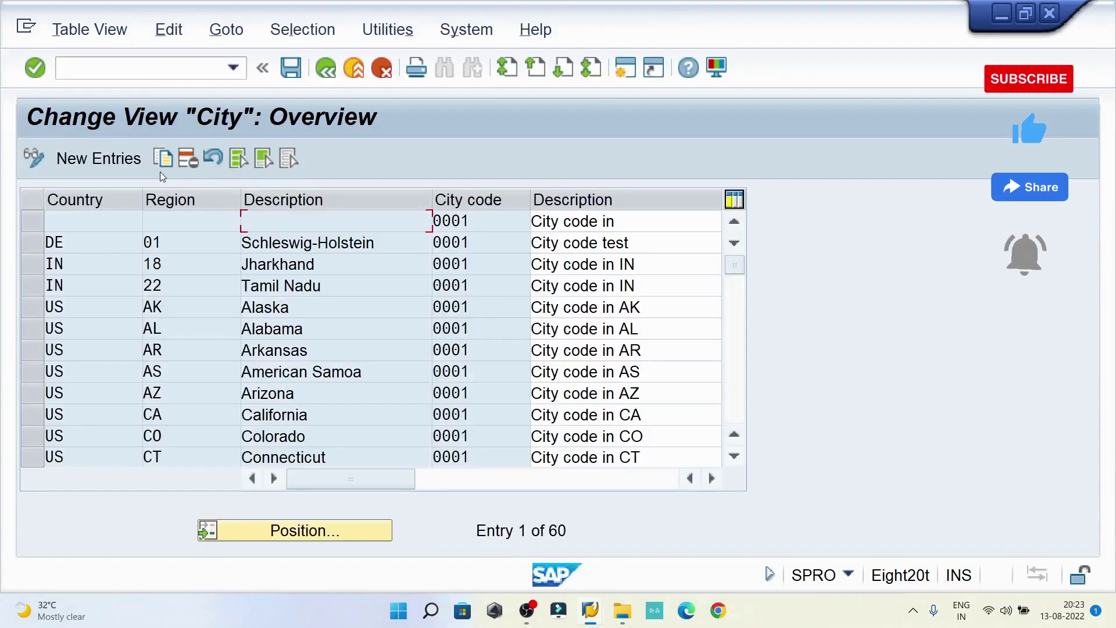
left_click(98, 158)
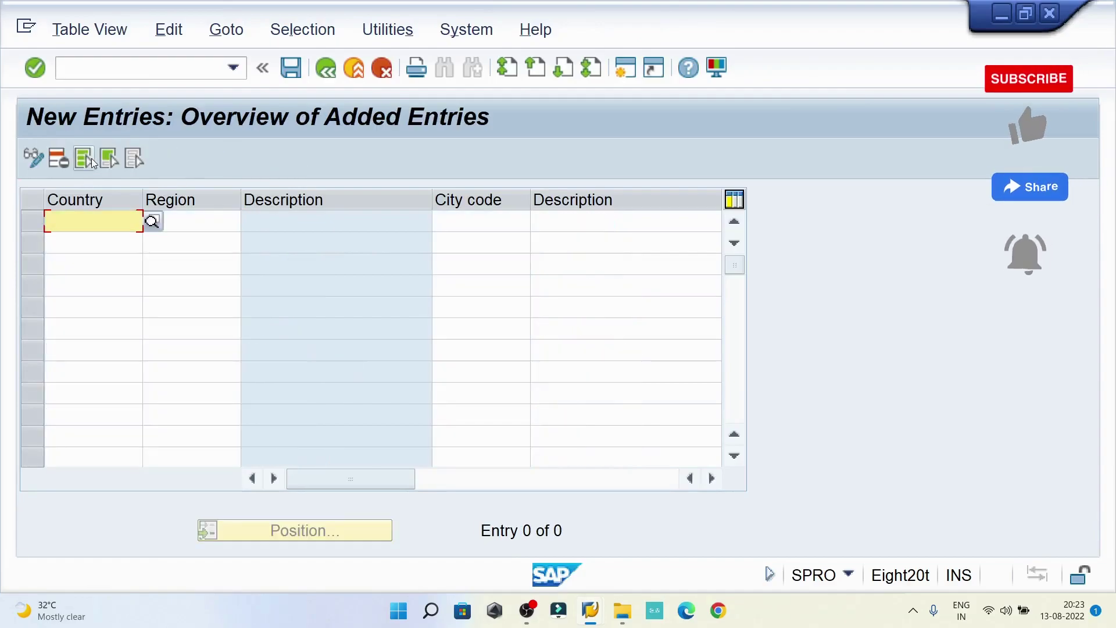
type("IN")
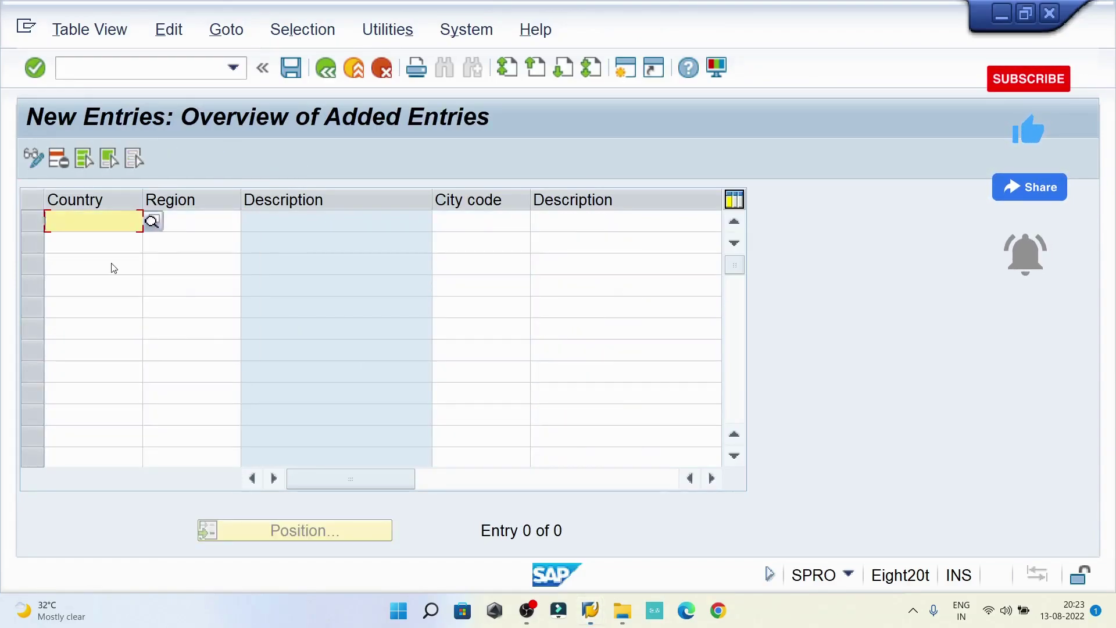
type("IN")
left_click(187, 221)
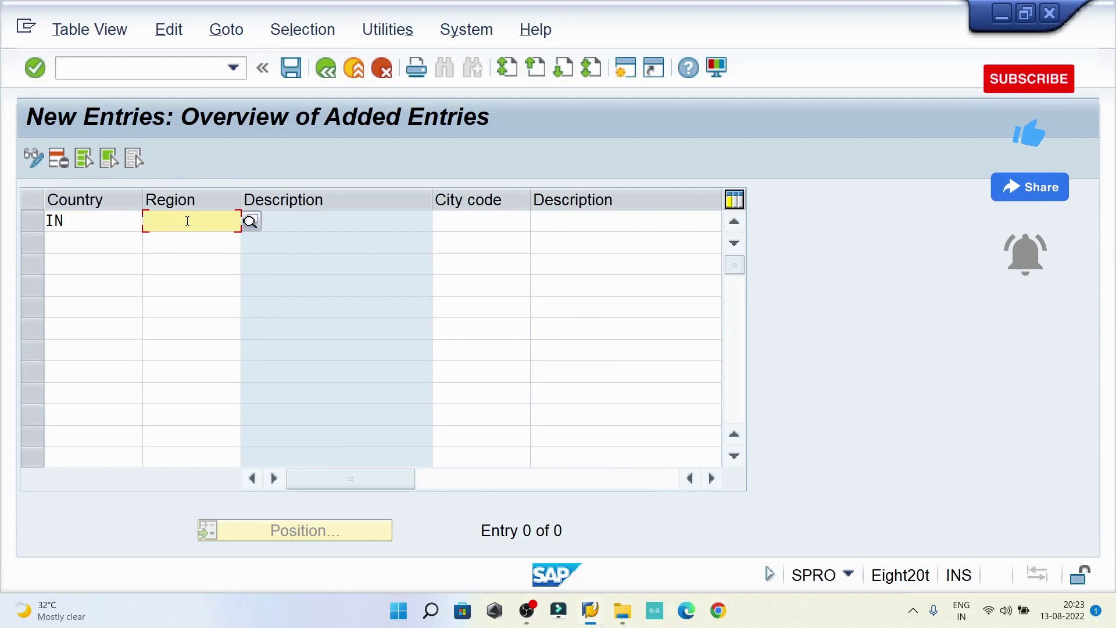
type("07")
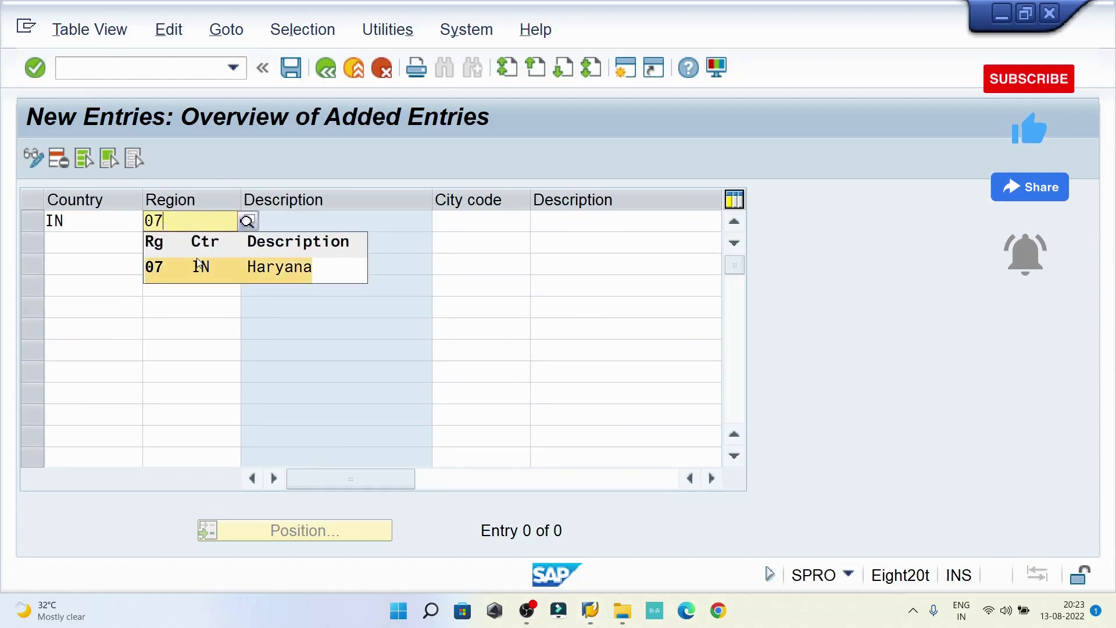
left_click(199, 263)
left_click(481, 221)
type("001")
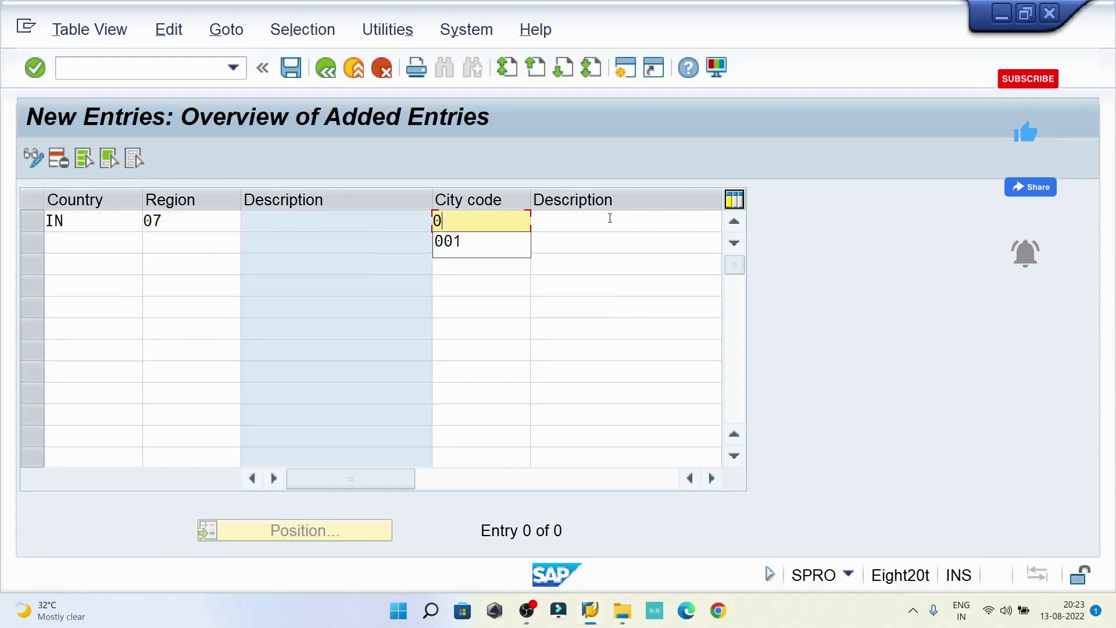
left_click(609, 219)
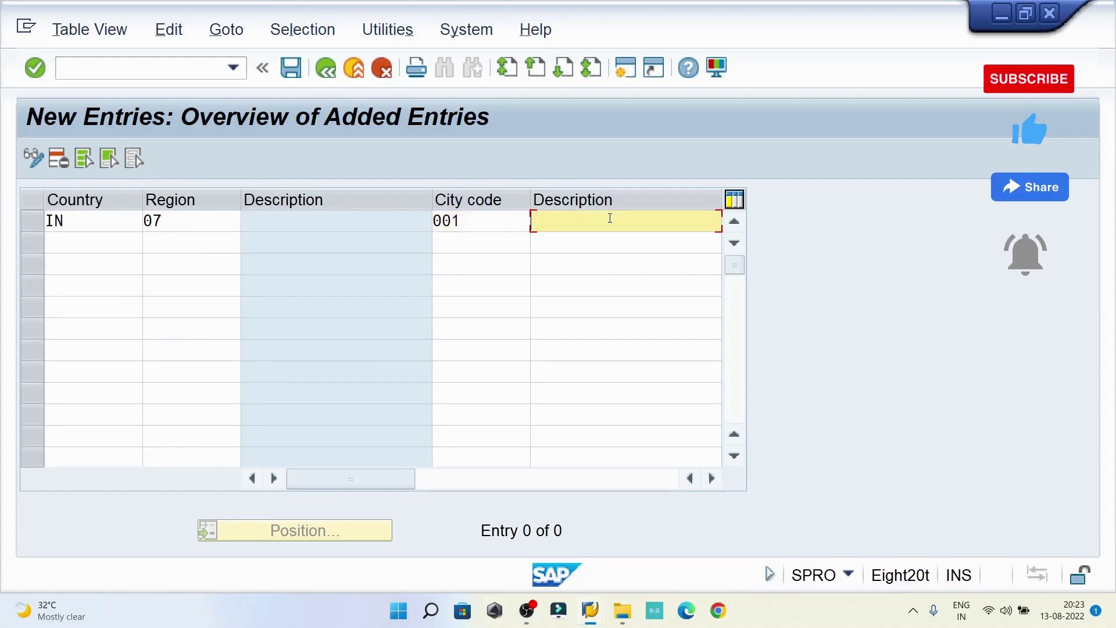
type("IN ")
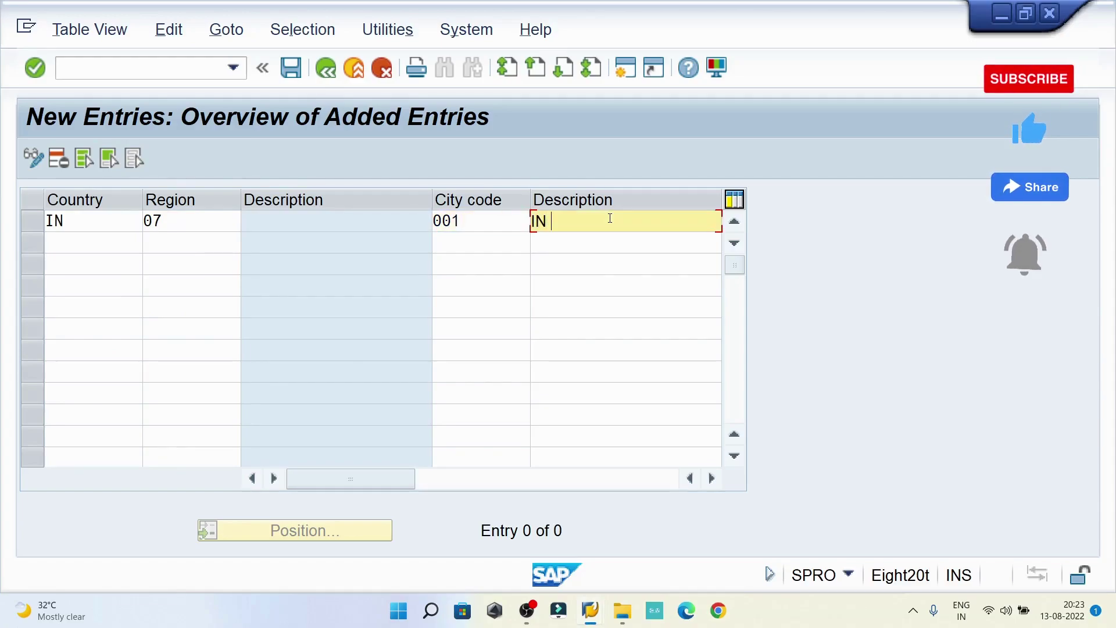
type("- HR ")
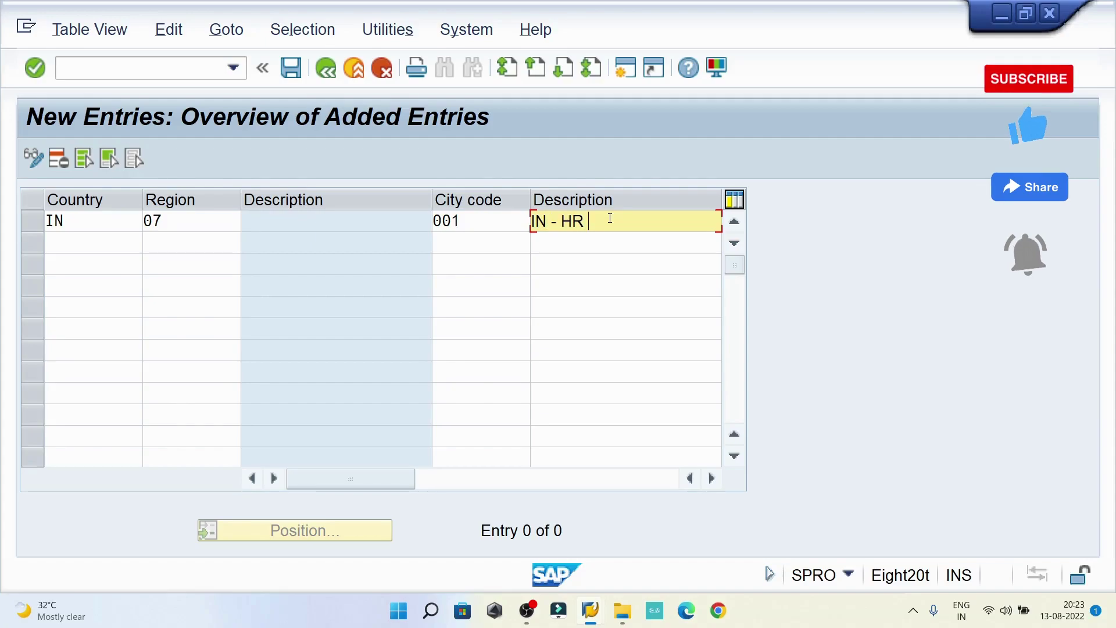
type("- GGN")
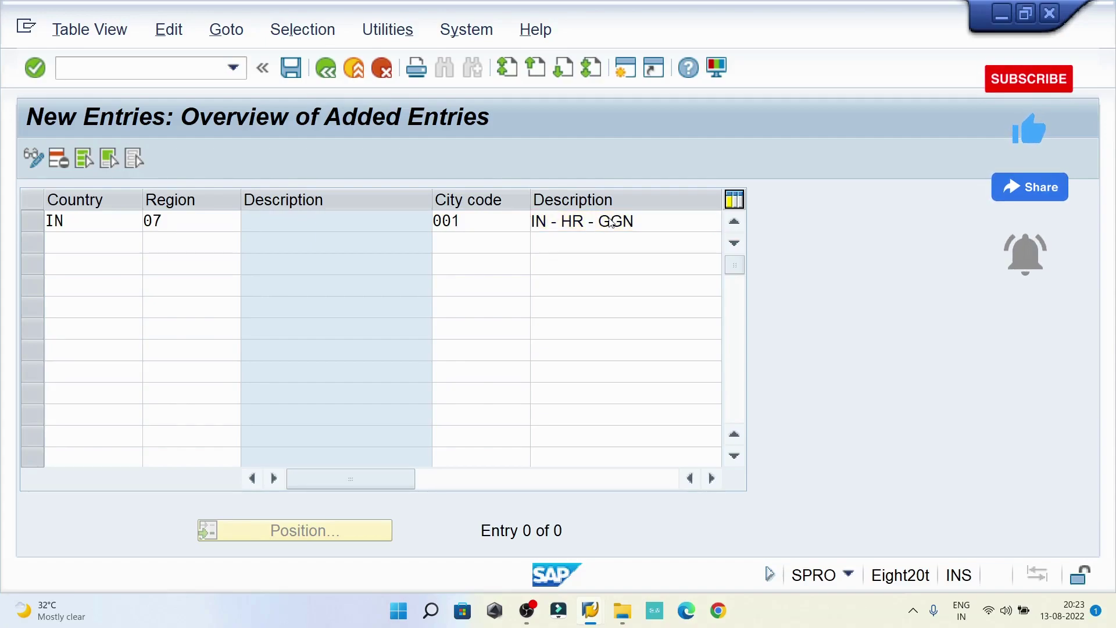
key("Return")
Step: Select the description IN - HR - GGN and go back to the city code list
left_click(645, 223)
left_click_drag(645, 222, 545, 221)
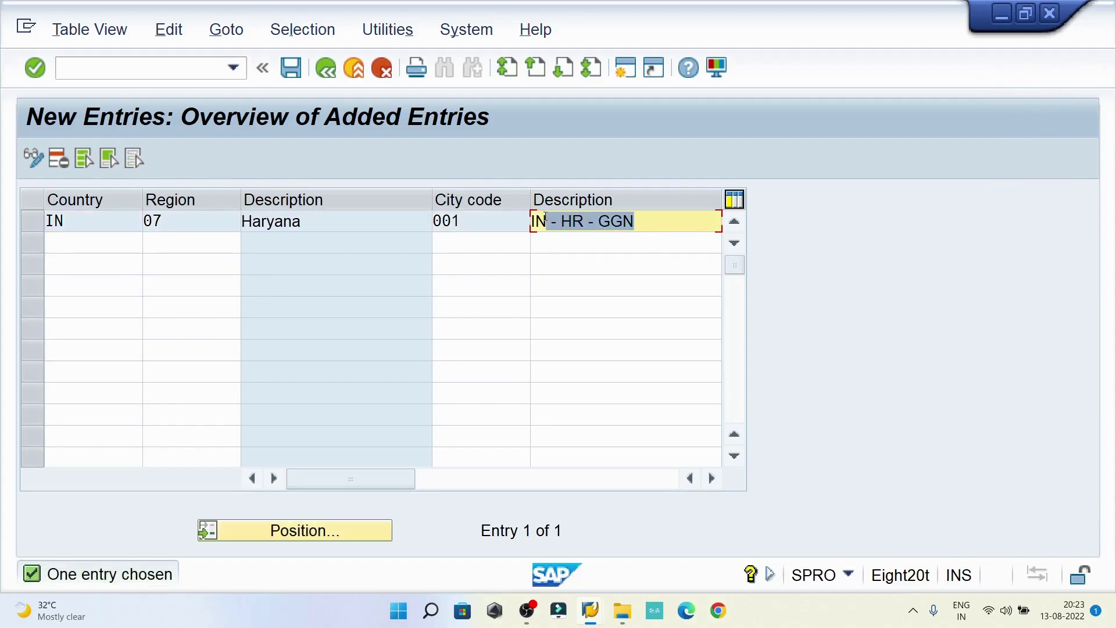
left_click(534, 222)
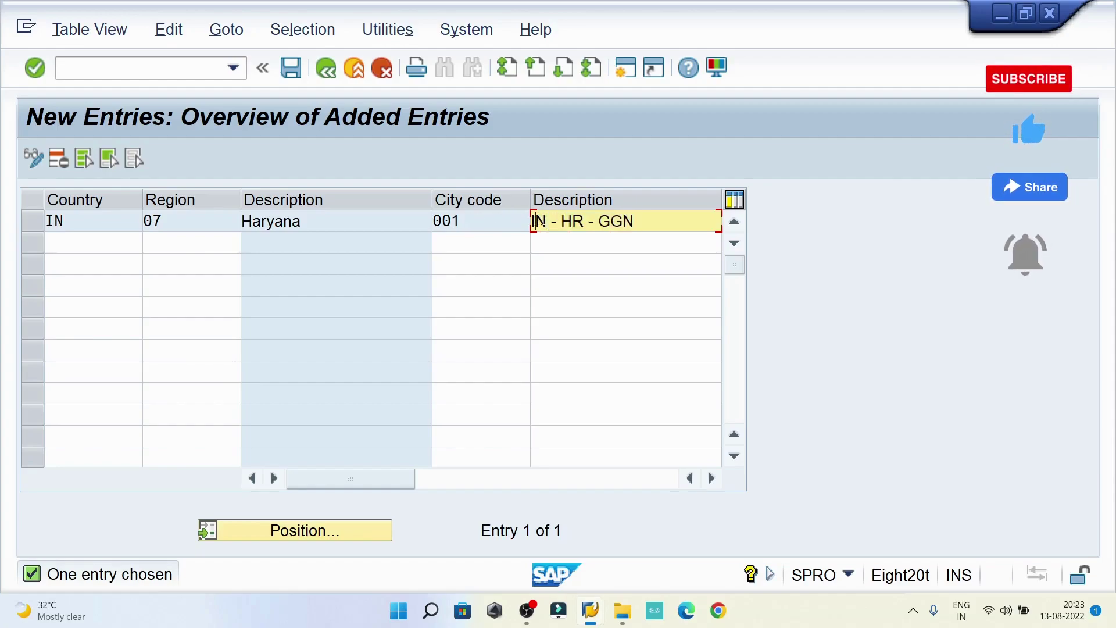
left_click_drag(535, 222, 631, 222)
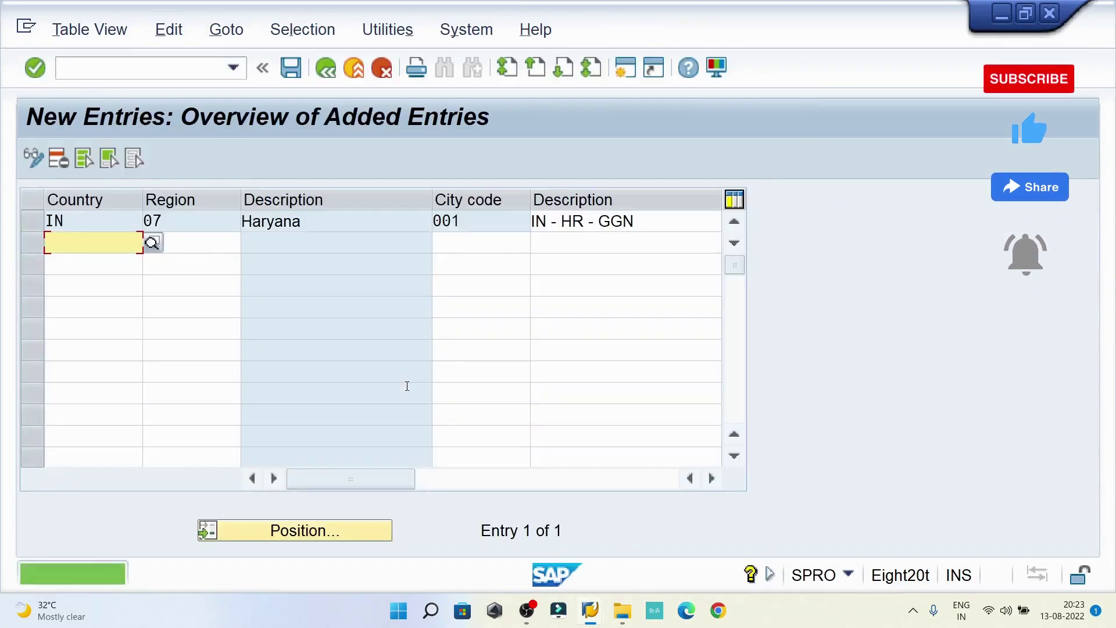
left_click(326, 68)
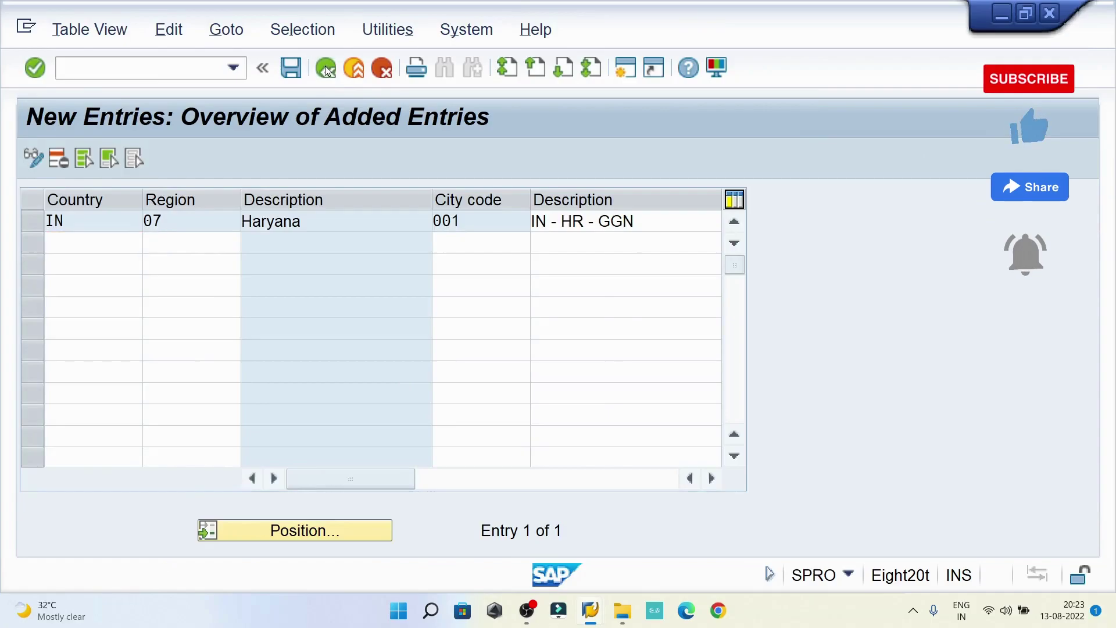
Step: Revalidate plant RCC1's city code 001 so it resolves to IN - HR - GGN
left_click(326, 68)
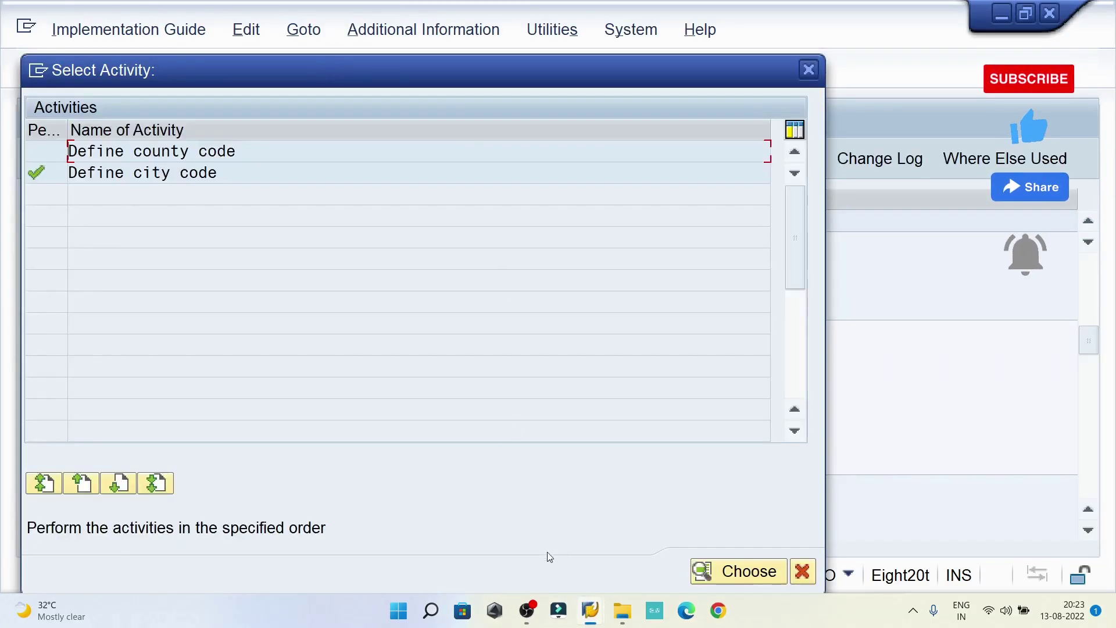
mouse_move(590, 610)
left_click(472, 542)
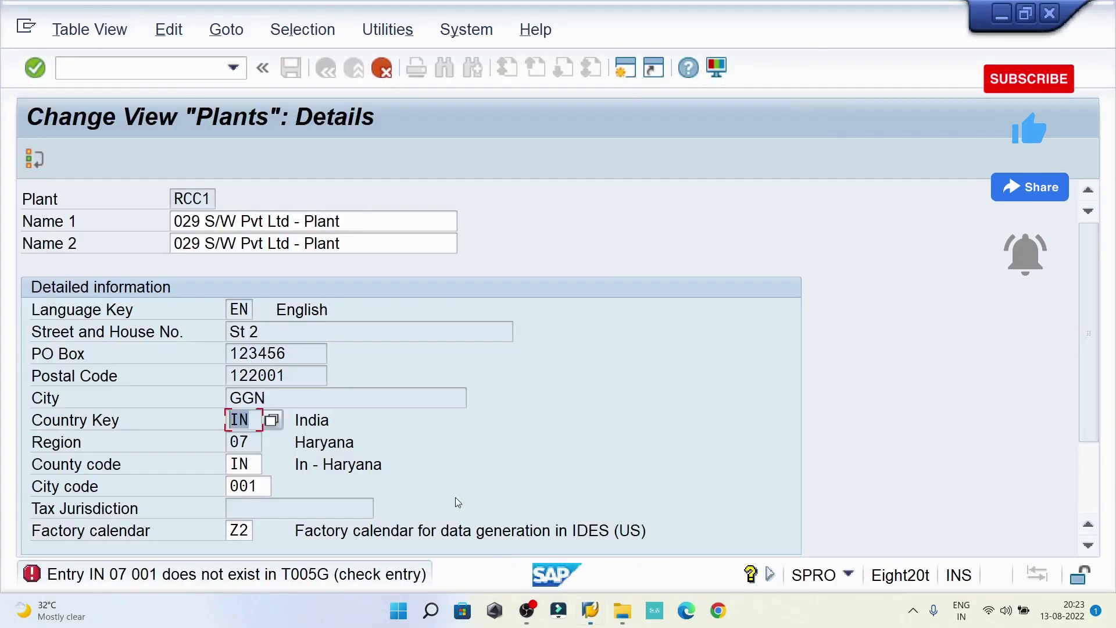
left_click(259, 485)
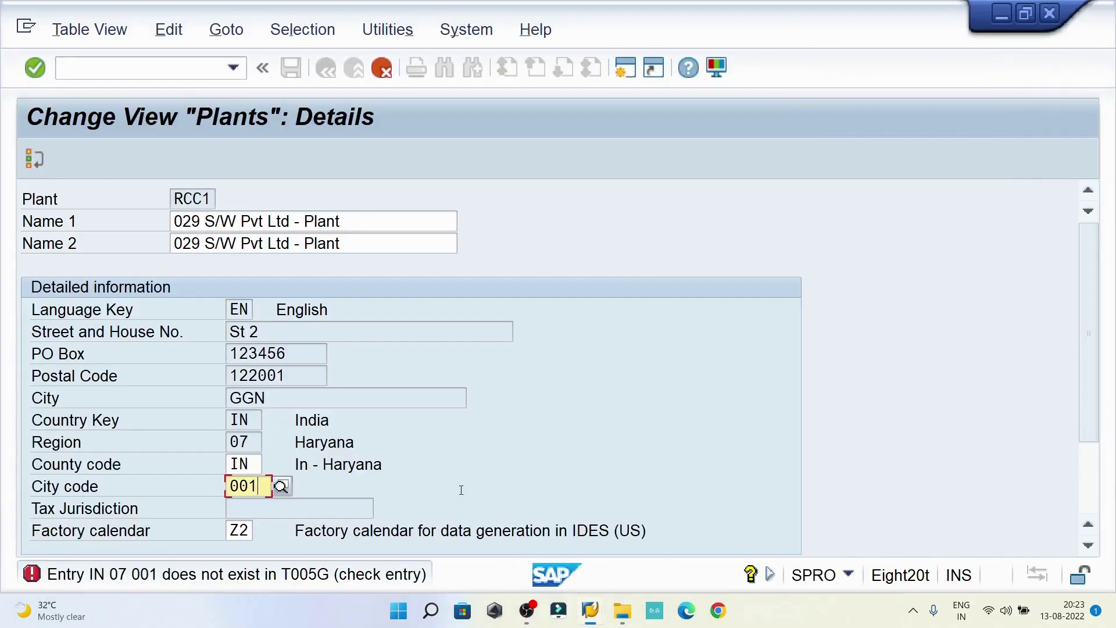
key("Return")
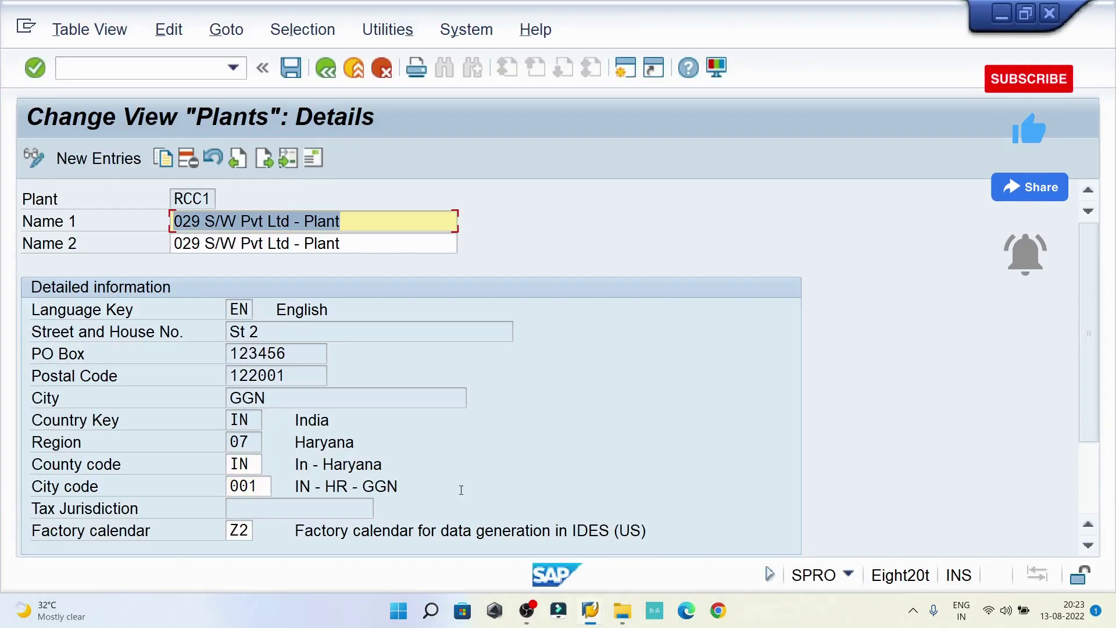
left_click_drag(294, 486, 400, 485)
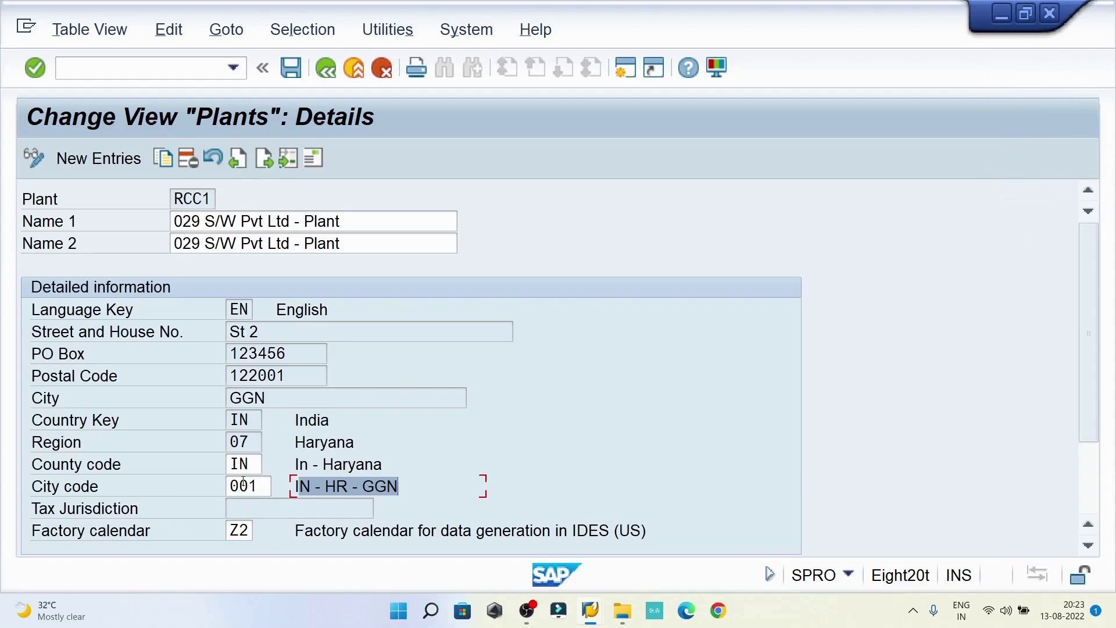
Step: Save plant RCC1 under the customizing request and return to the plants overview
left_click_drag(262, 486, 229, 485)
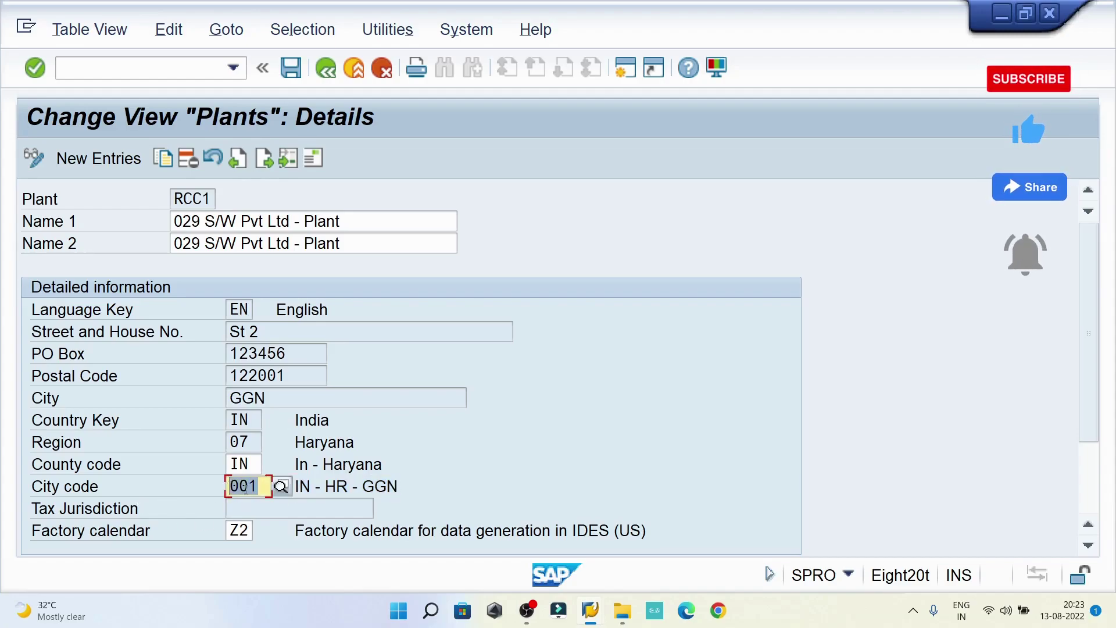
left_click(387, 486)
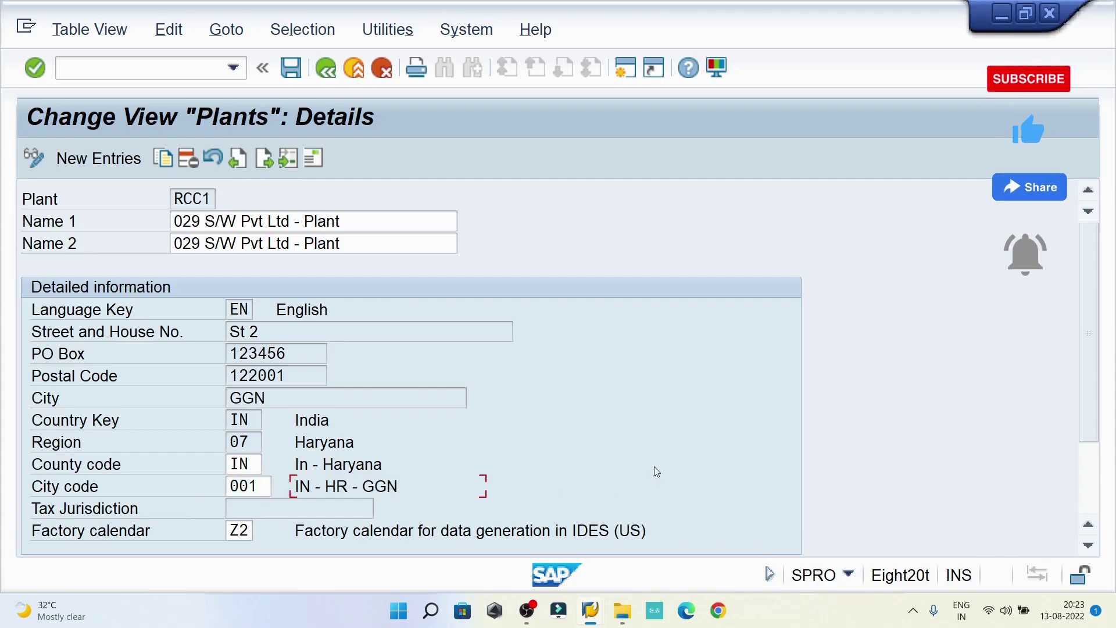
key("ctrl+s")
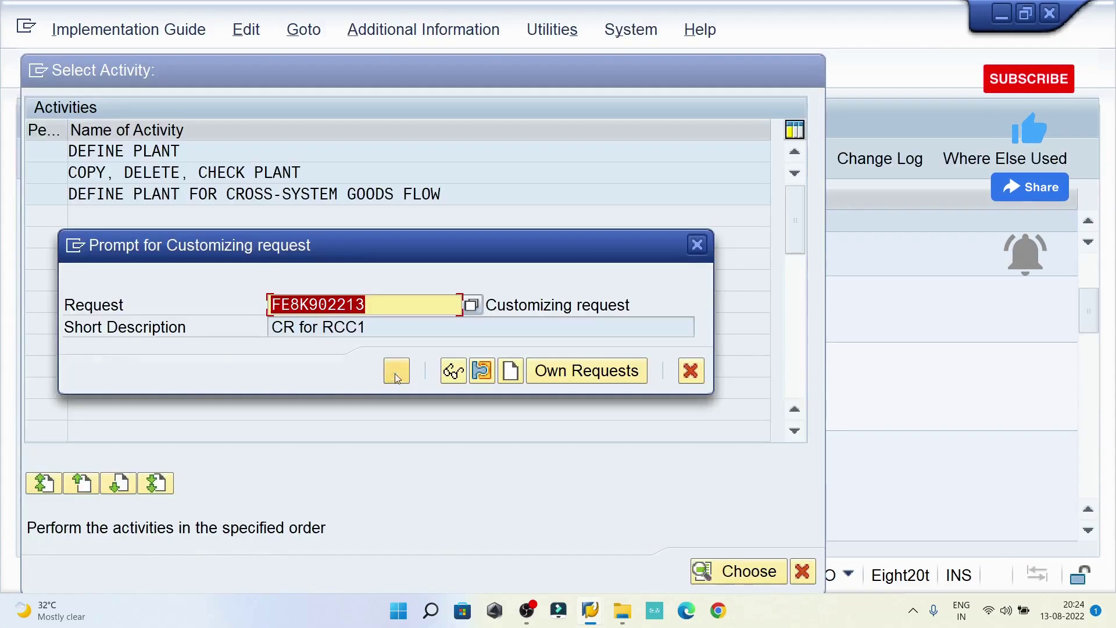
left_click(396, 370)
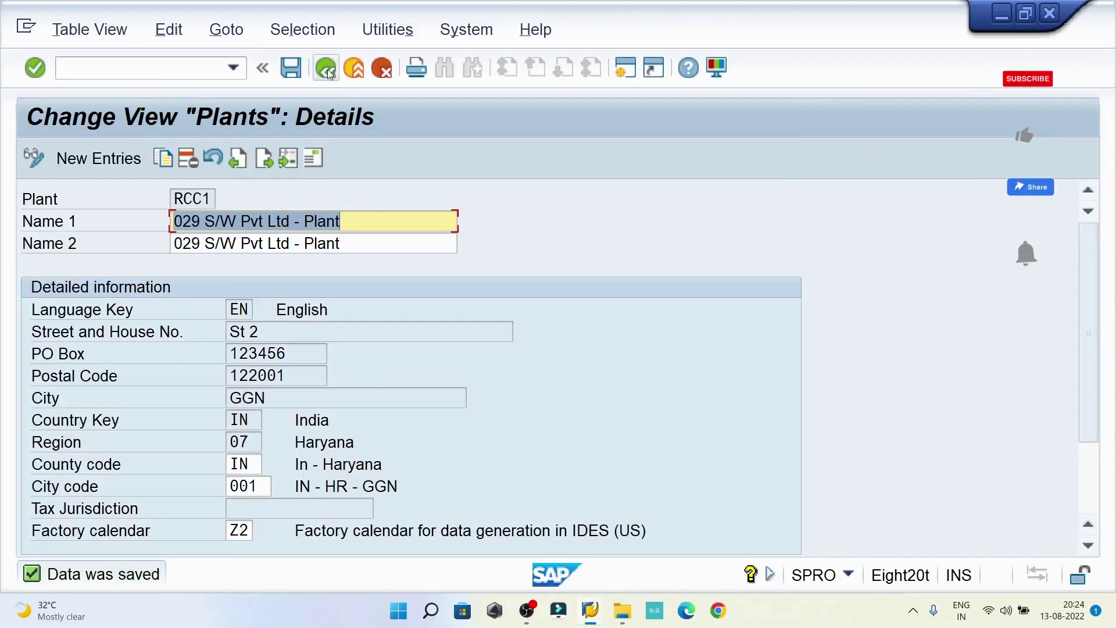
left_click(327, 69)
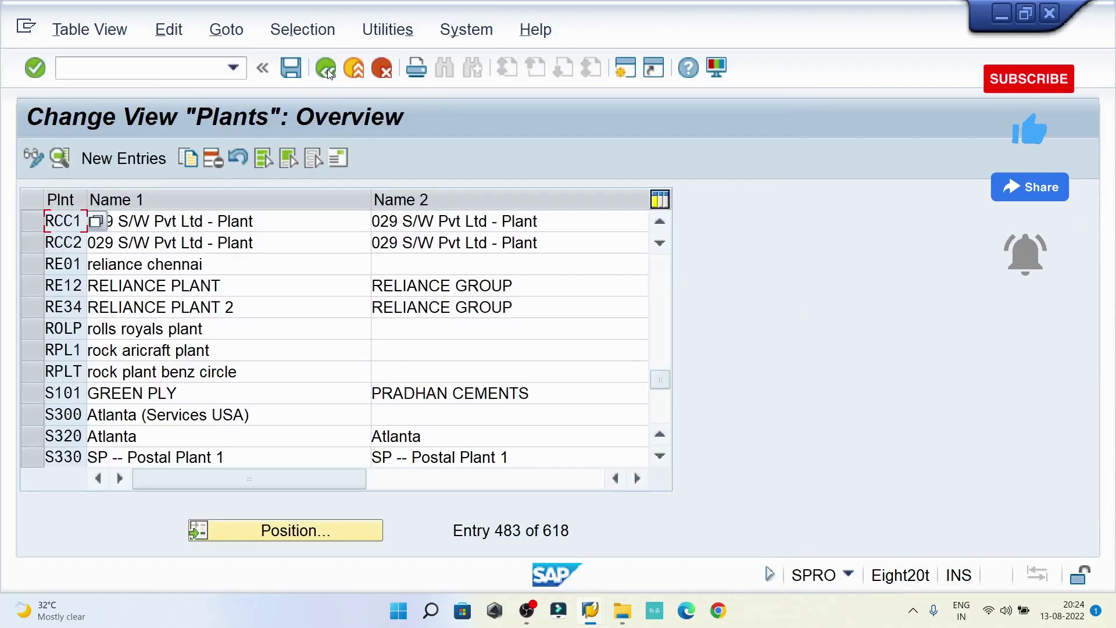
Step: Open plant RCC2's details and try saving with its existing city code
double_click(63, 242)
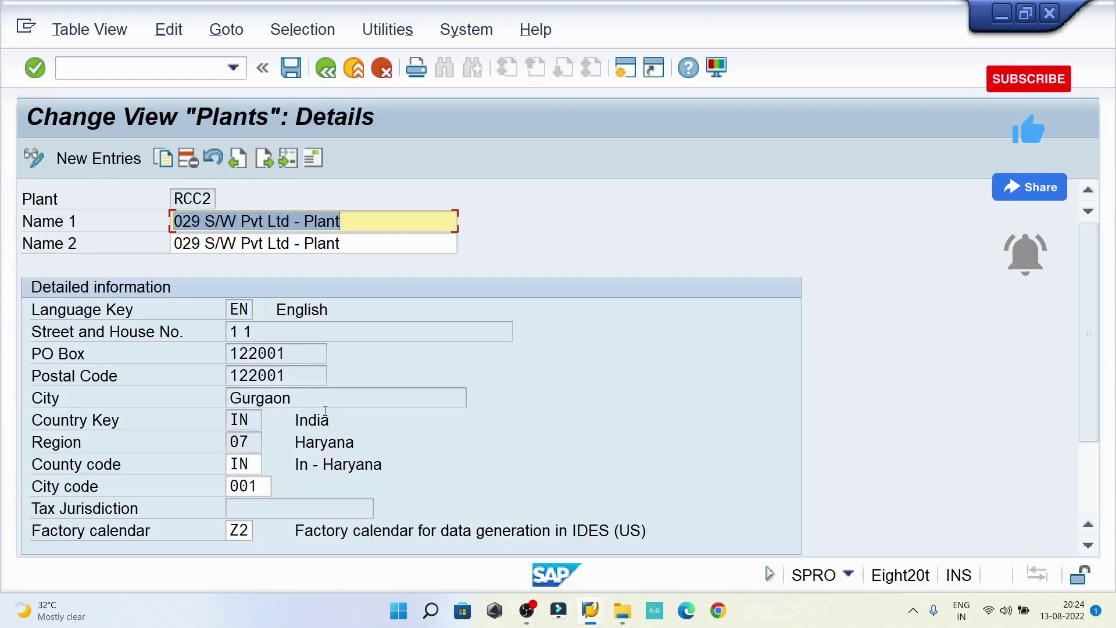
left_click(248, 487)
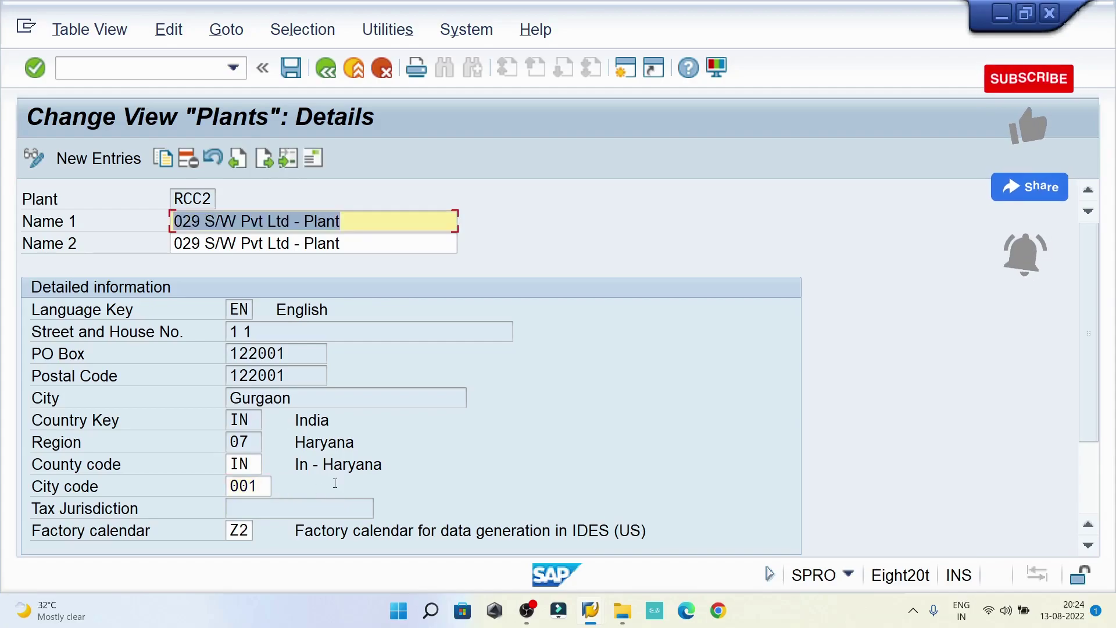
left_click(258, 487)
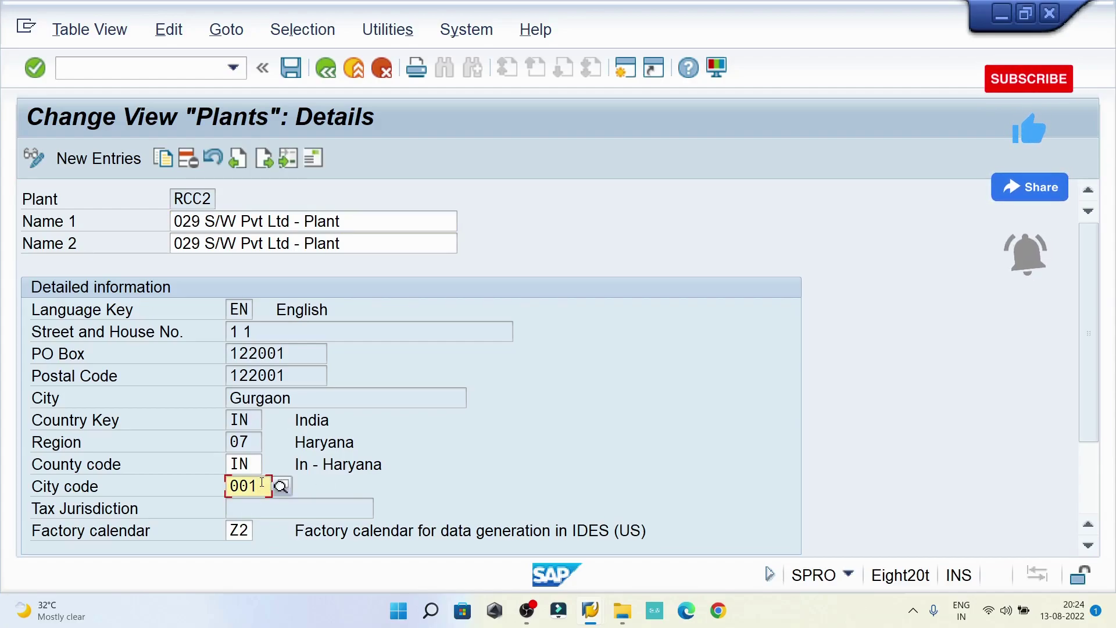
key("ctrl+s")
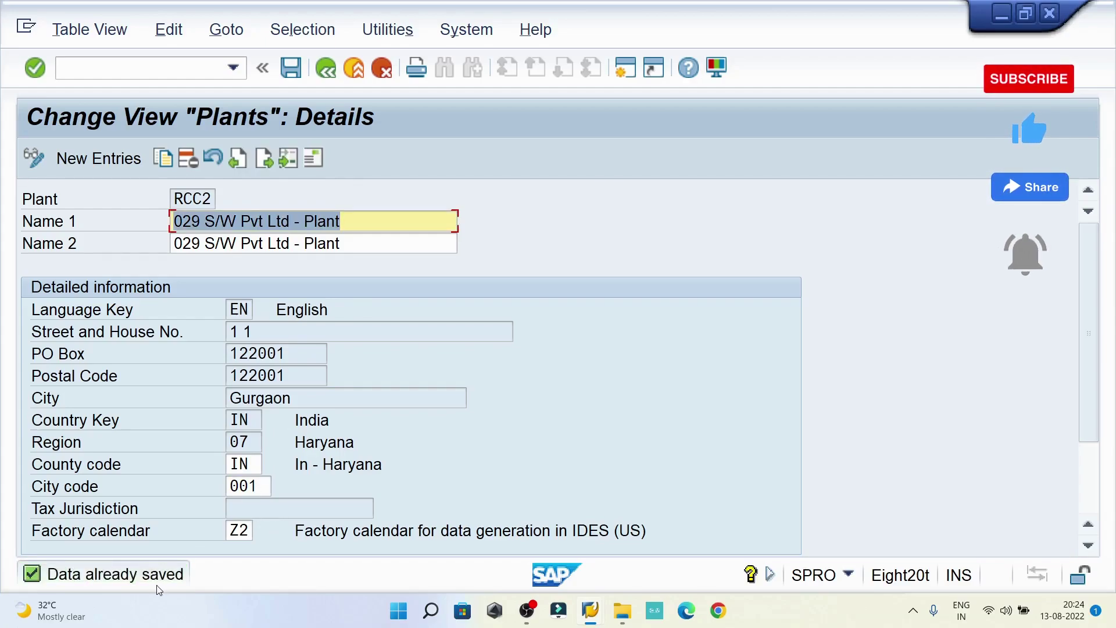
Step: Clear and re-enter RCC2's city code 001, validate it, and save
double_click(244, 486)
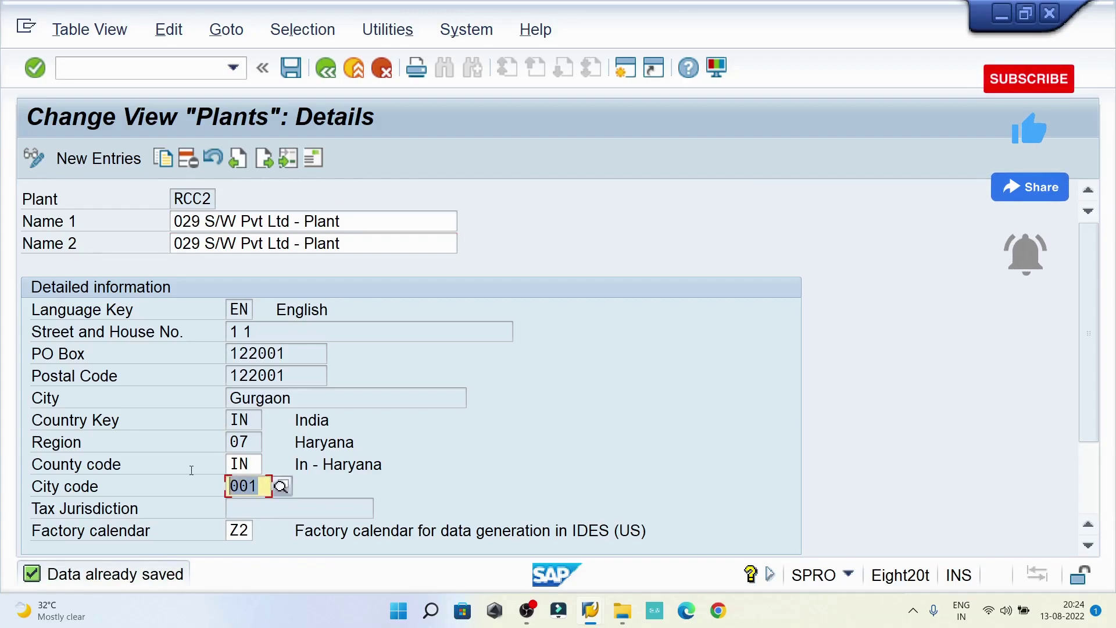
key("Delete")
key("Return")
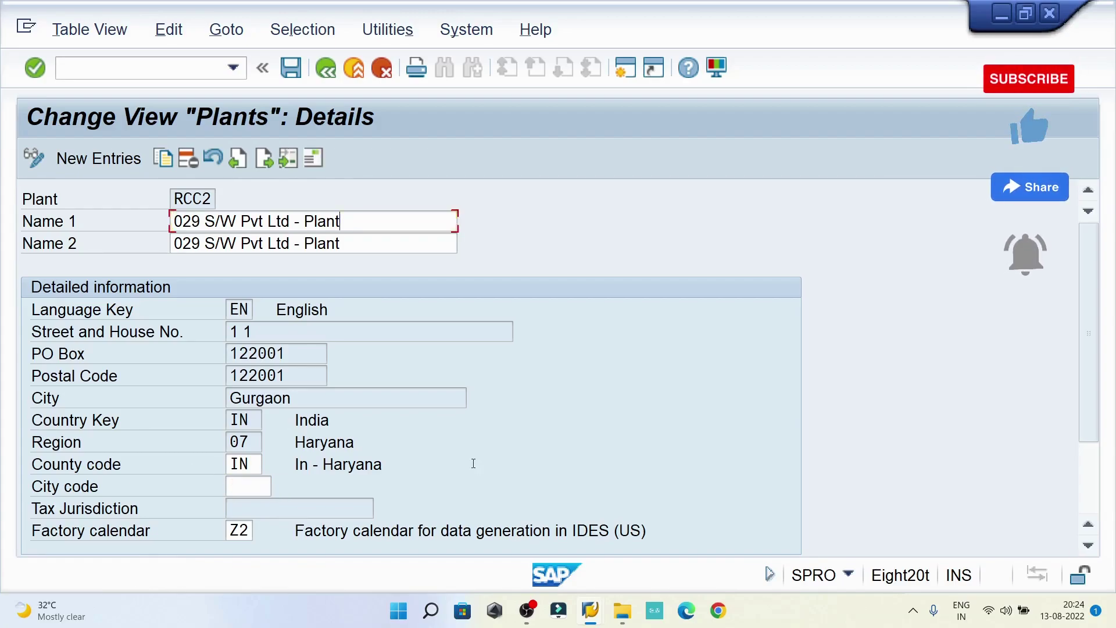
left_click(245, 486)
type("00")
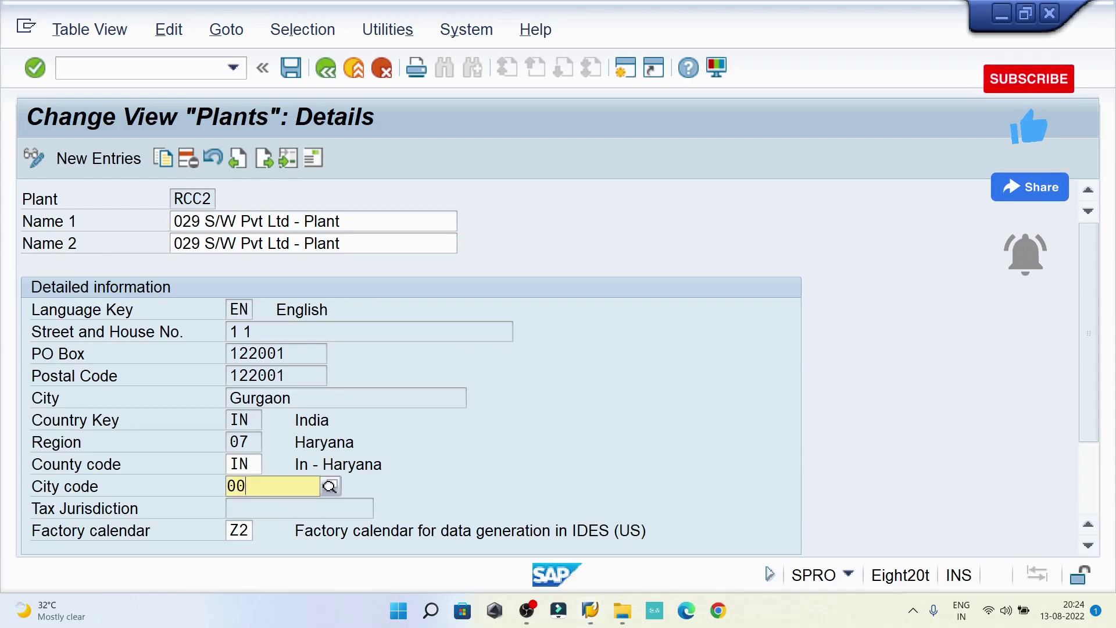
type("1")
key("Return")
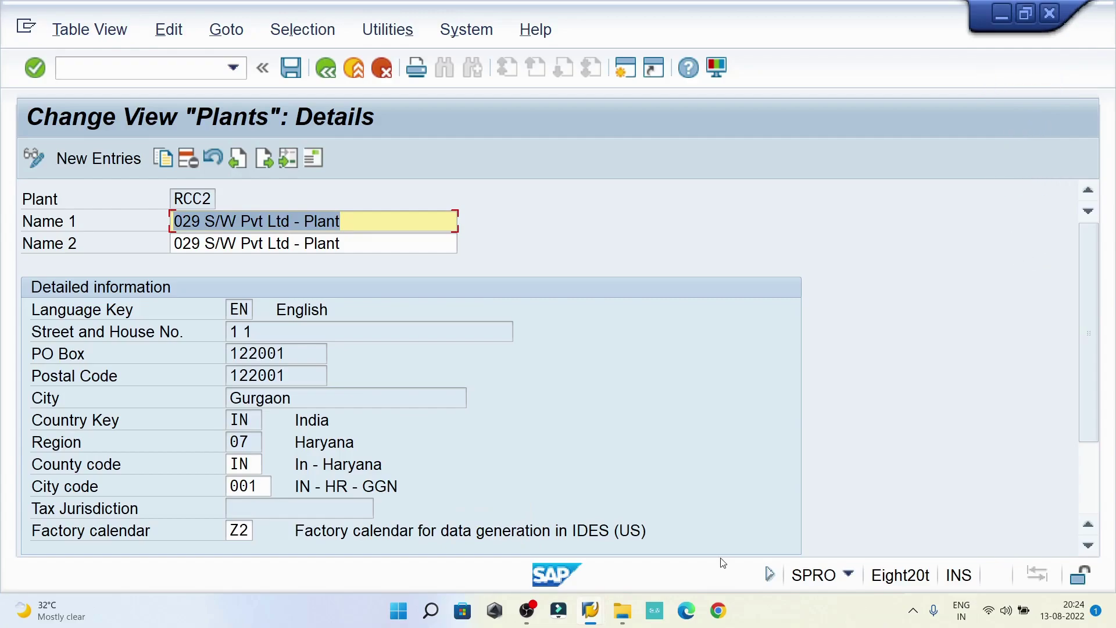
left_click(290, 67)
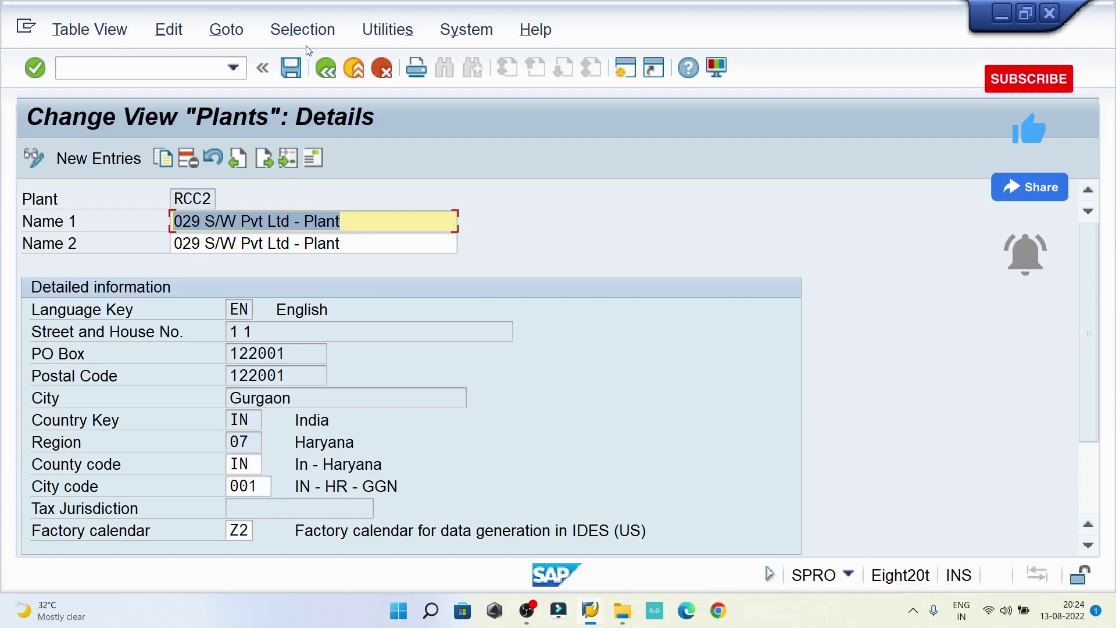